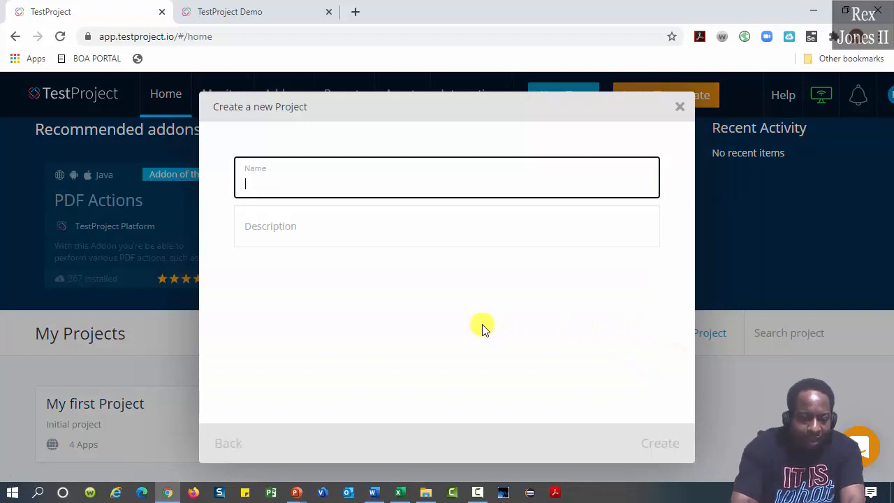
Create the project 'TestProject Tutorial' with description 'Demo Web Test' to reach its empty Tests & Jobs page
type("TestProject Tutorial")
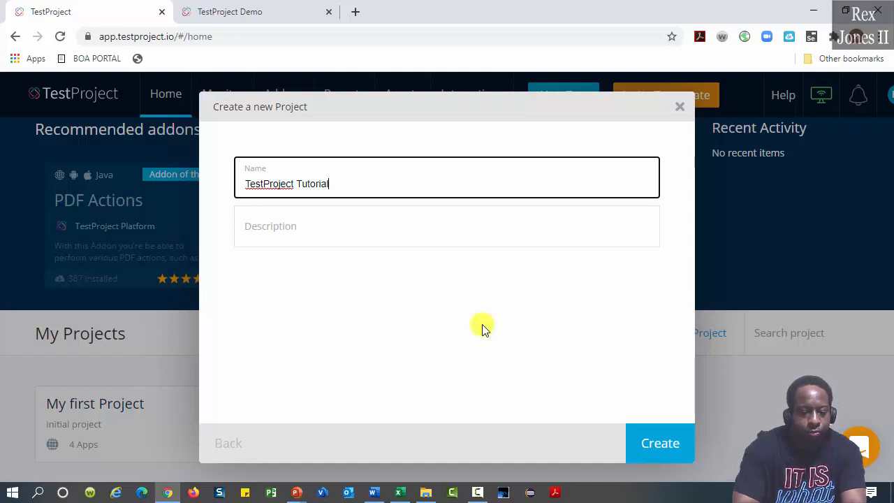
key("Tab")
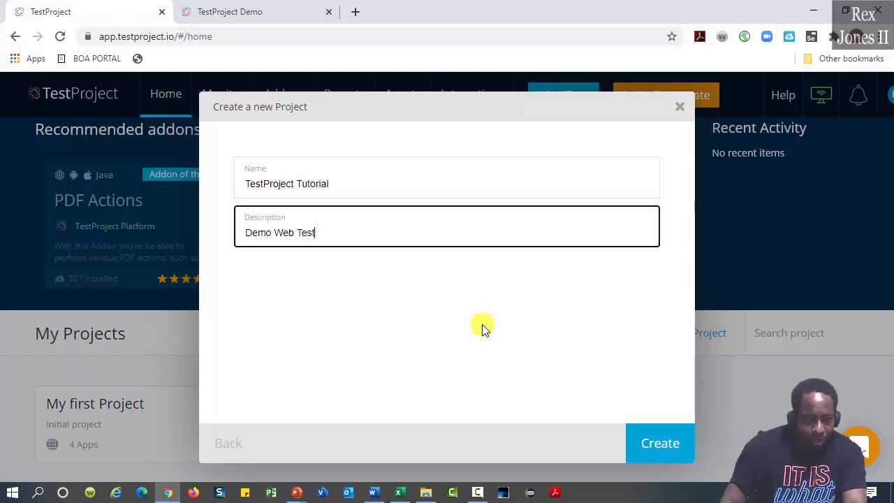
left_click(660, 438)
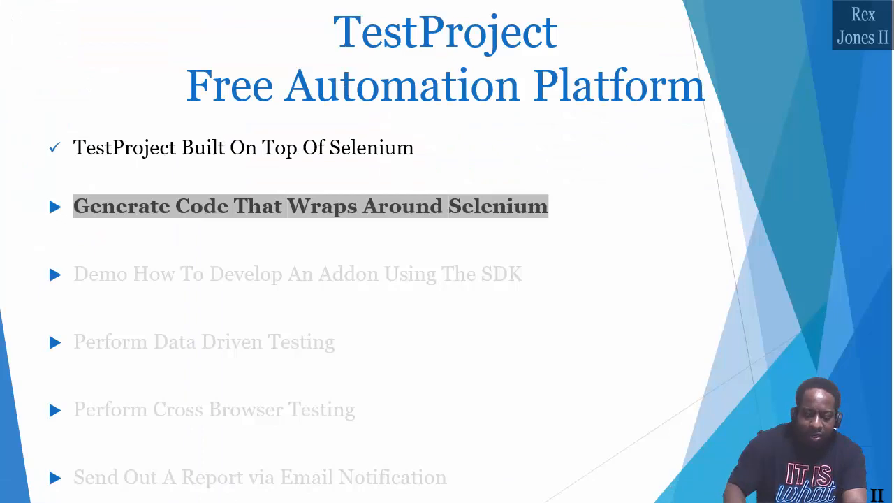
Advance the slideshow to reveal all six plan steps, Create A Test through Export The Generated Code
key("Right")
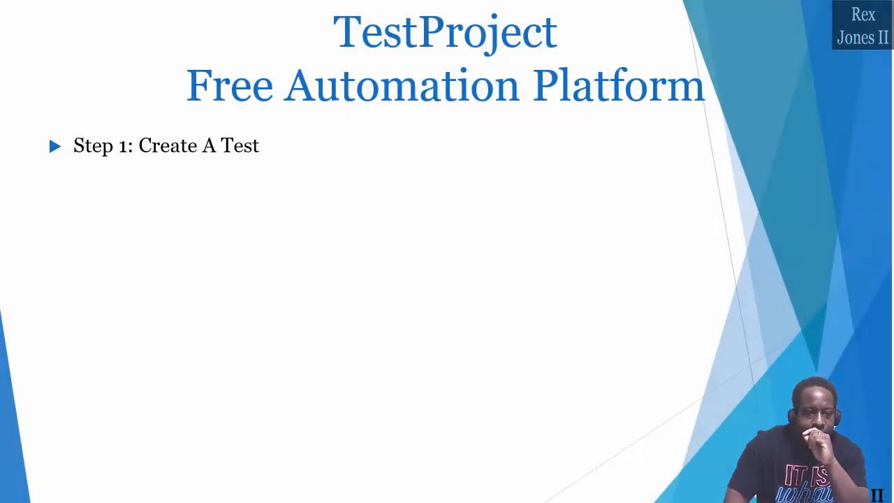
key("Right")
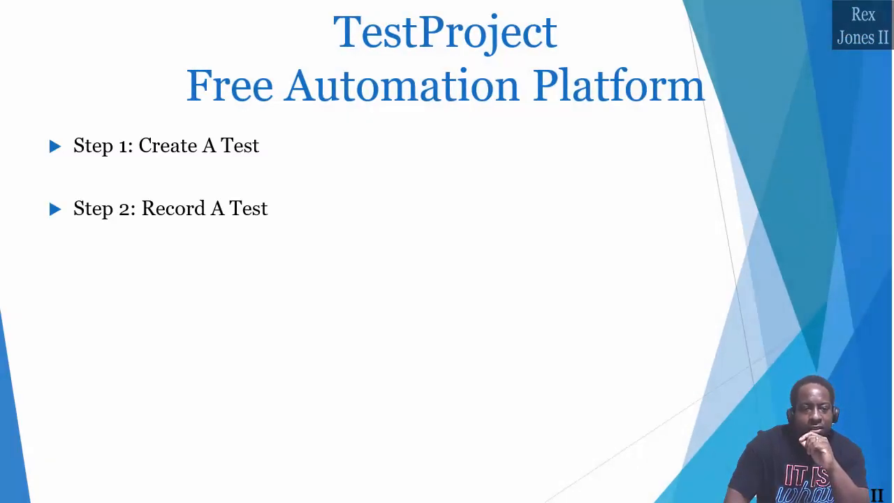
key("Right")
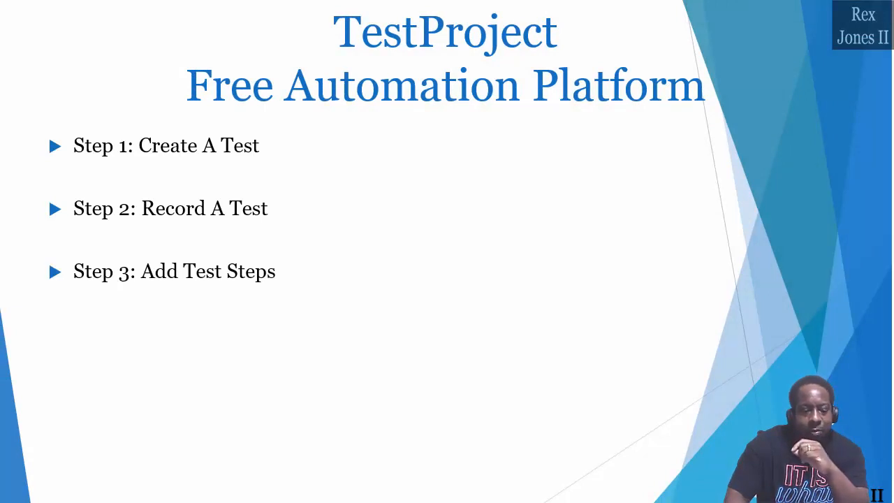
key("Right")
key("Right")
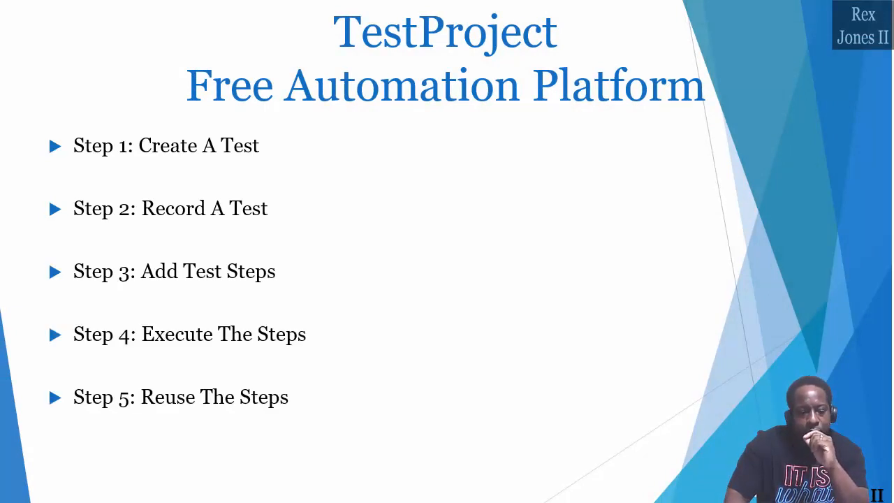
key("Right")
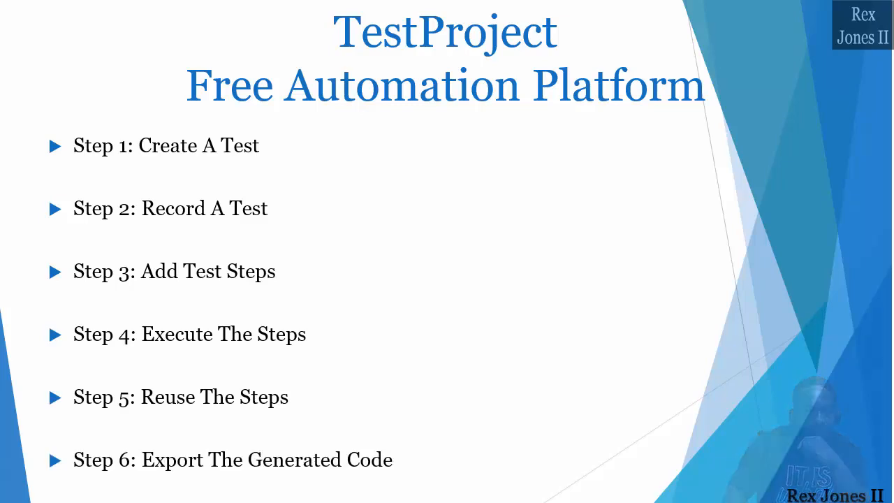
key("Right")
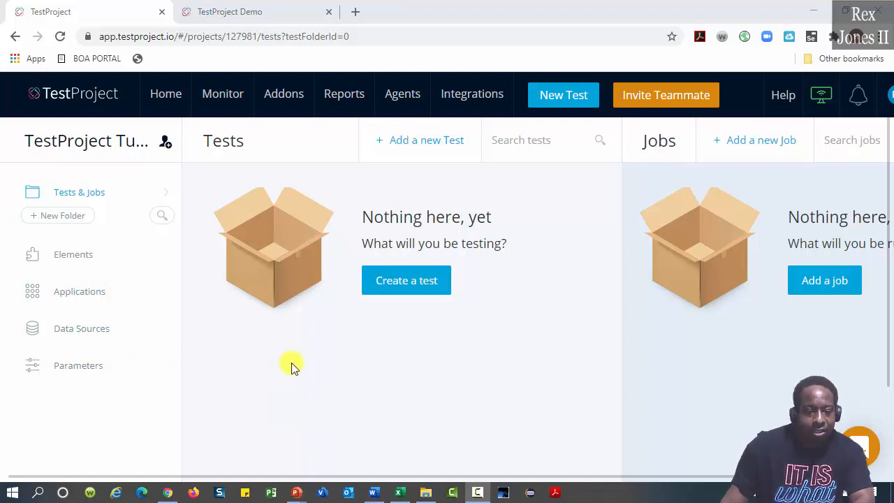
Start creating a new test of type Web
left_click(403, 291)
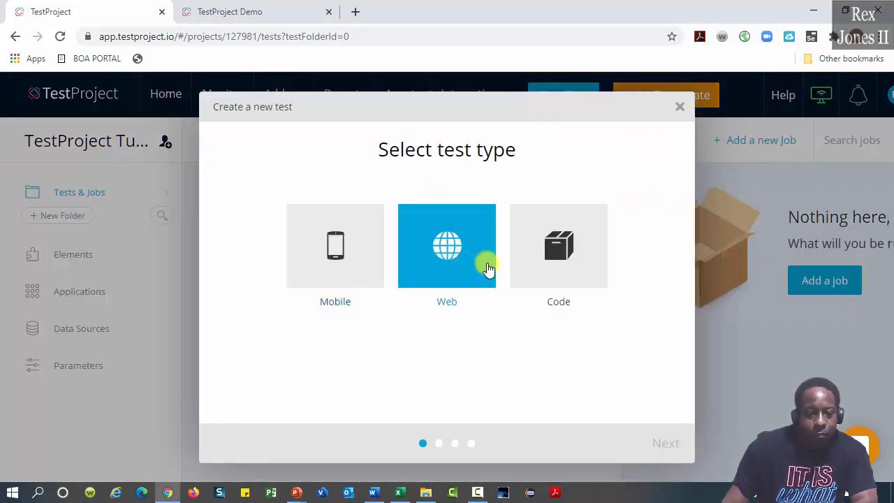
left_click(468, 268)
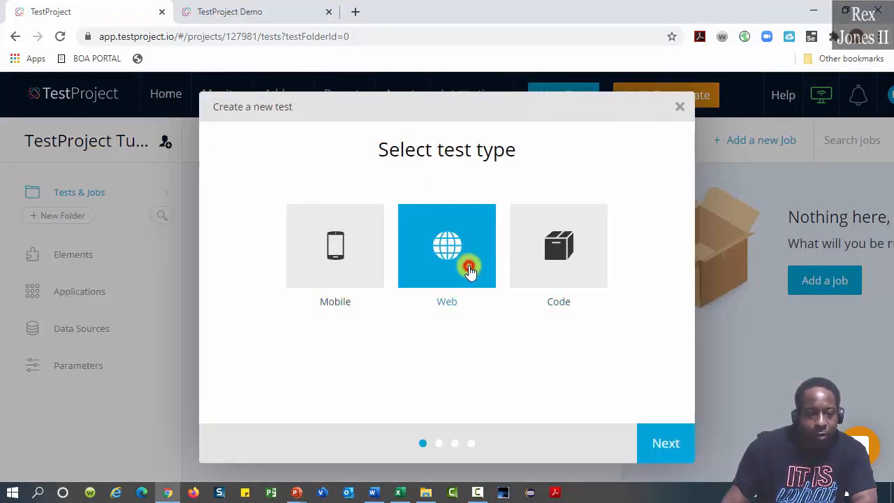
left_click(669, 442)
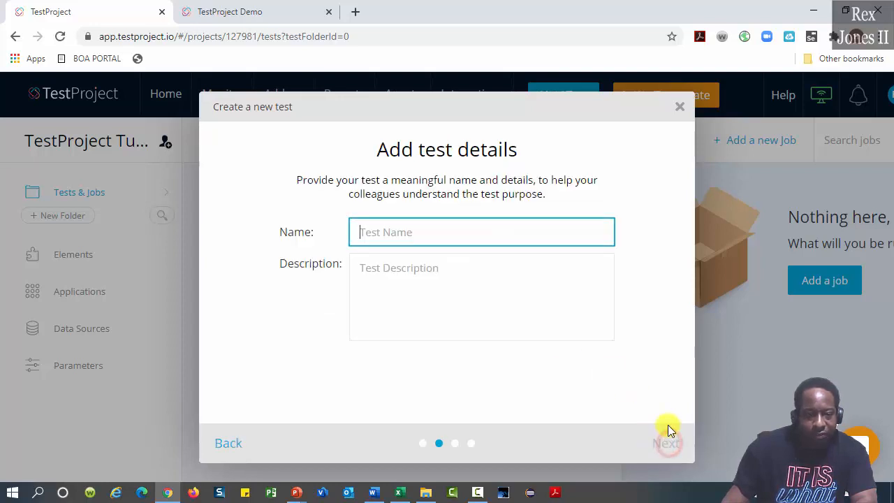
Name the test 'Login Test' with description 'Log Into TestProject Example Page' and continue
type("Login Test")
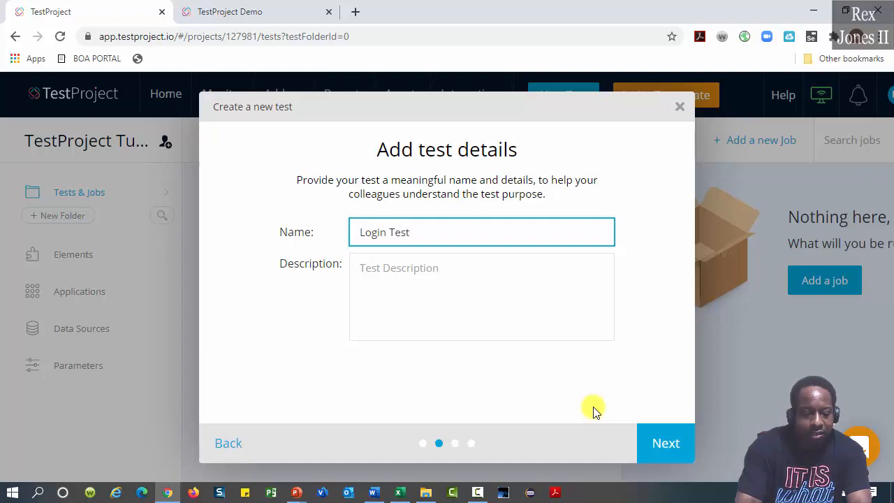
key("Tab")
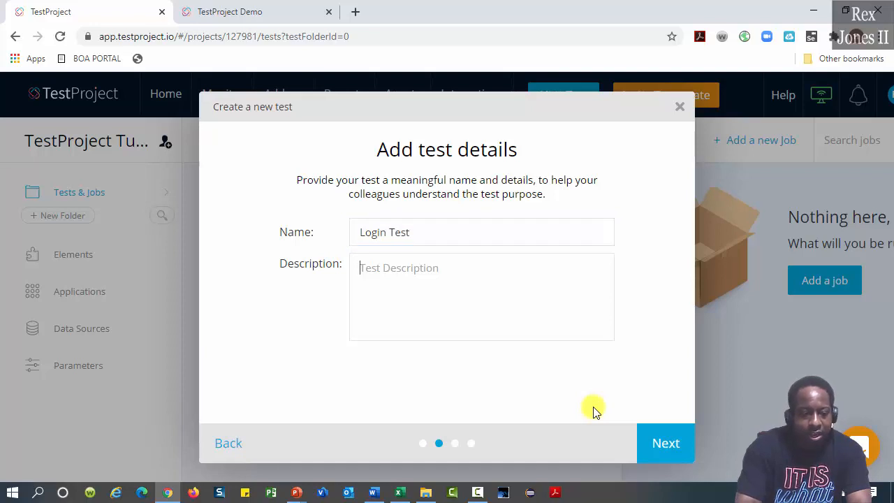
type("Lo")
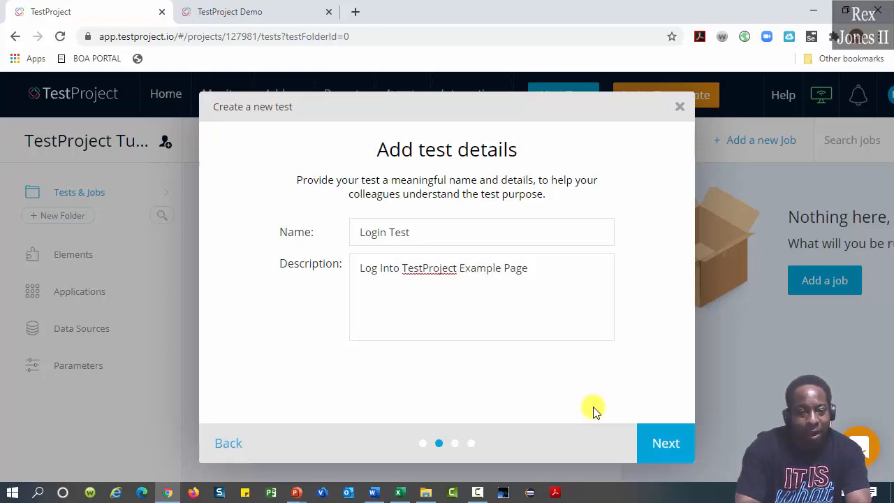
left_click(271, 16)
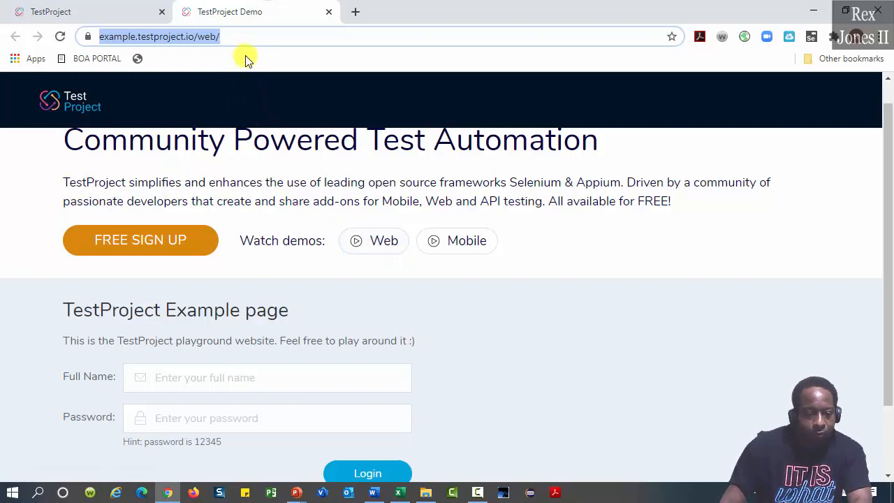
left_click(119, 10)
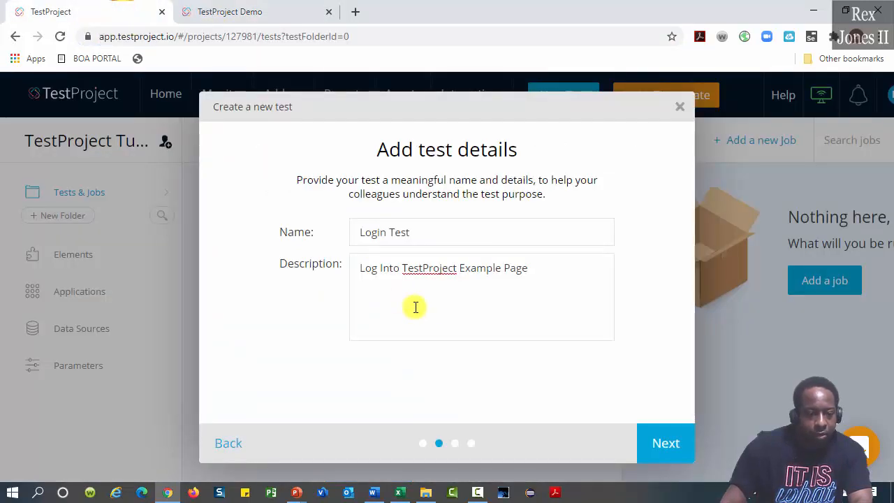
left_click(666, 444)
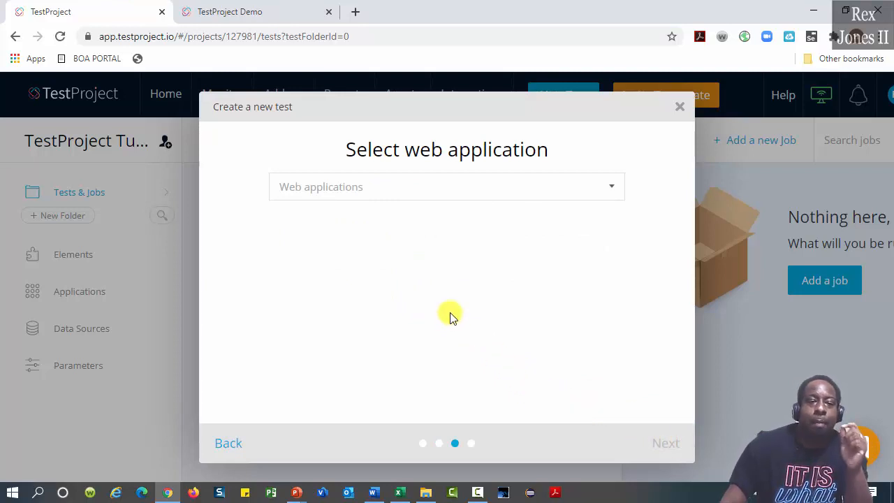
left_click(407, 186)
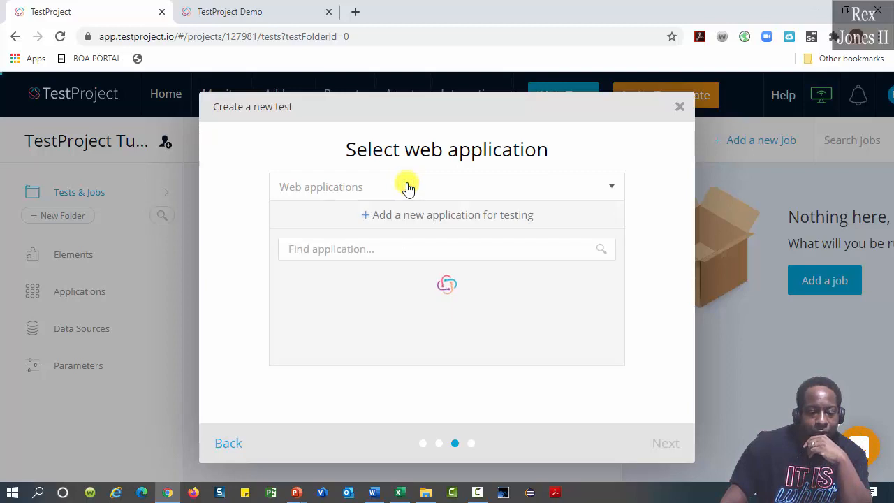
left_click(442, 216)
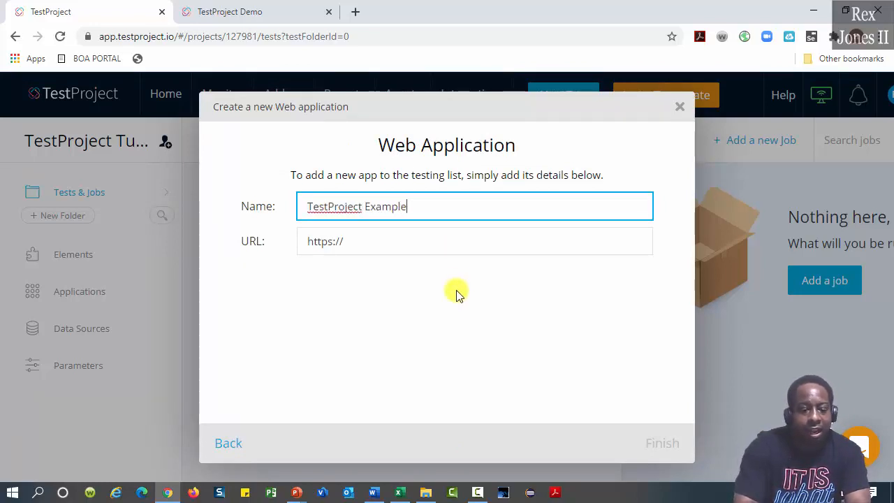
type("TestProject Example Page")
key("Tab")
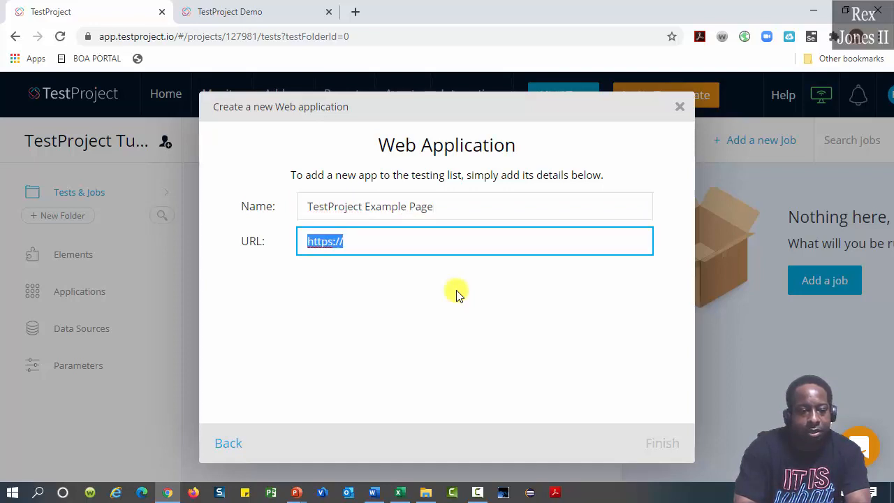
type("https://example.testproject.io/web/")
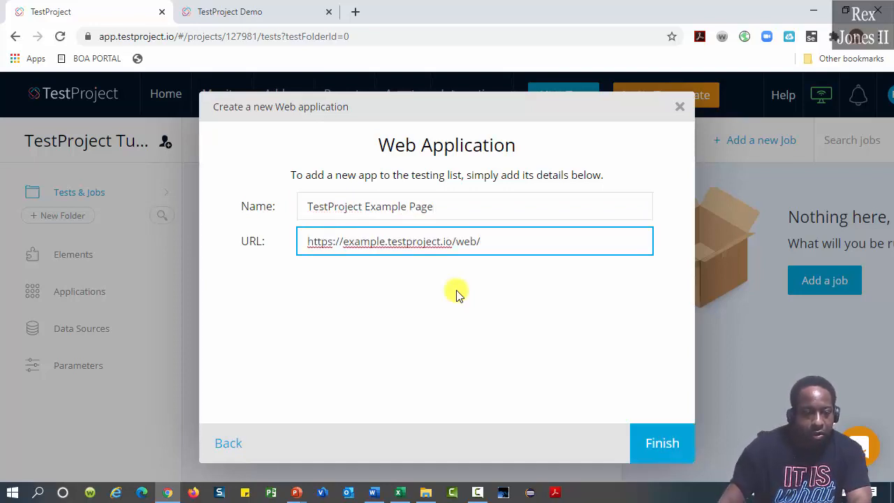
left_click(646, 439)
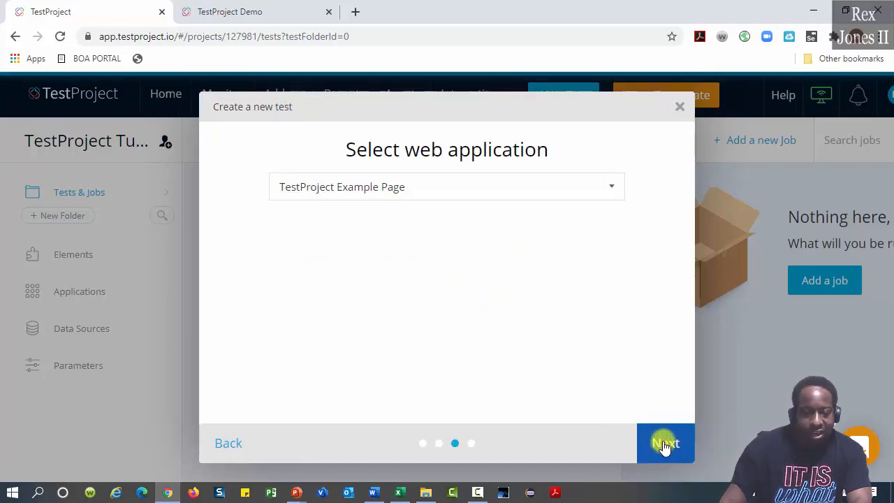
left_click(663, 444)
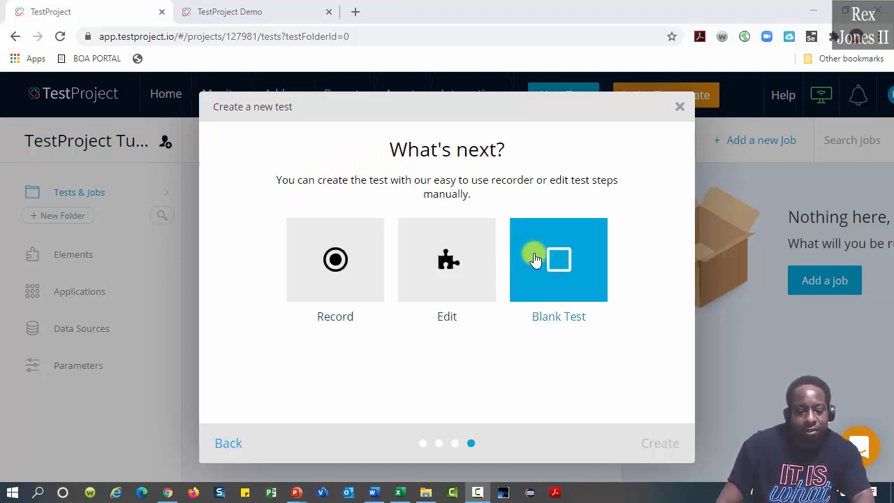
Choose Record and launch the recorder for Login Test in a new Chrome window
left_click(359, 255)
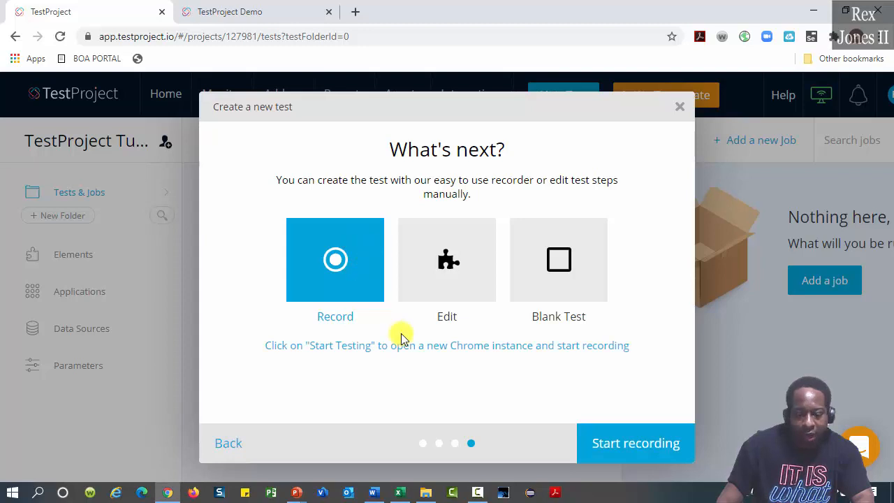
left_click(602, 436)
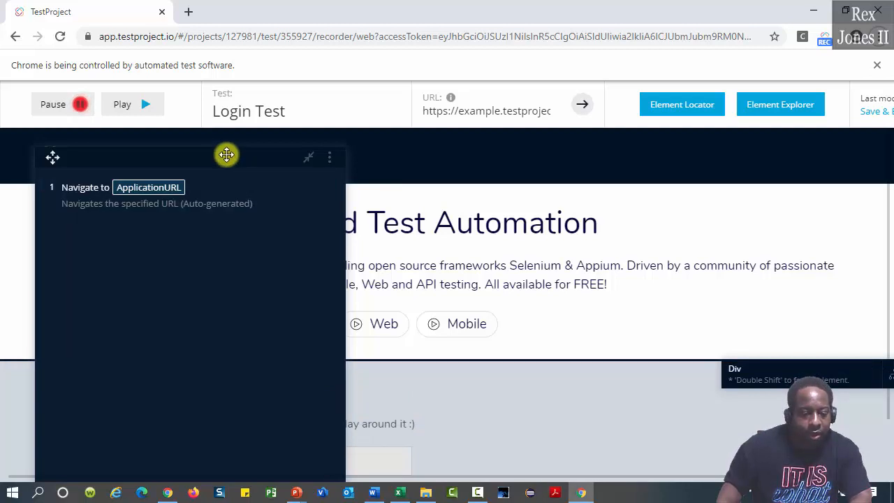
Move the recorder's steps panel to the right side of the page
left_click_drag(226, 154, 772, 156)
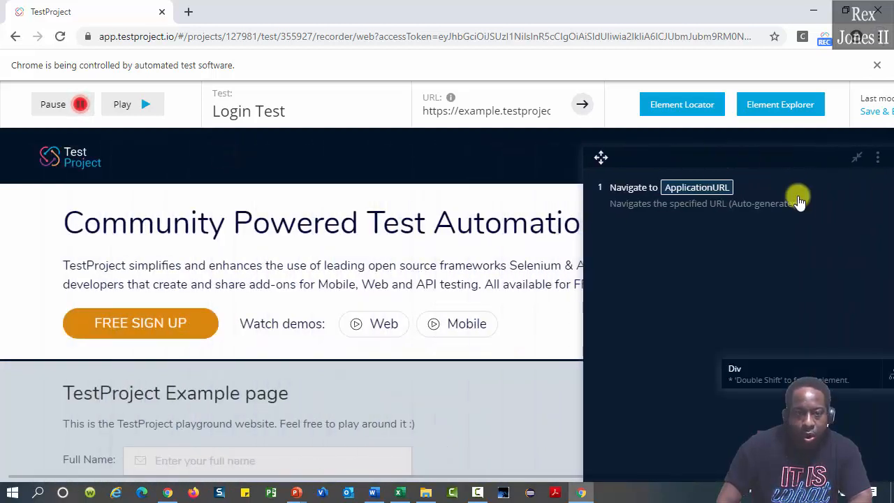
left_click(858, 156)
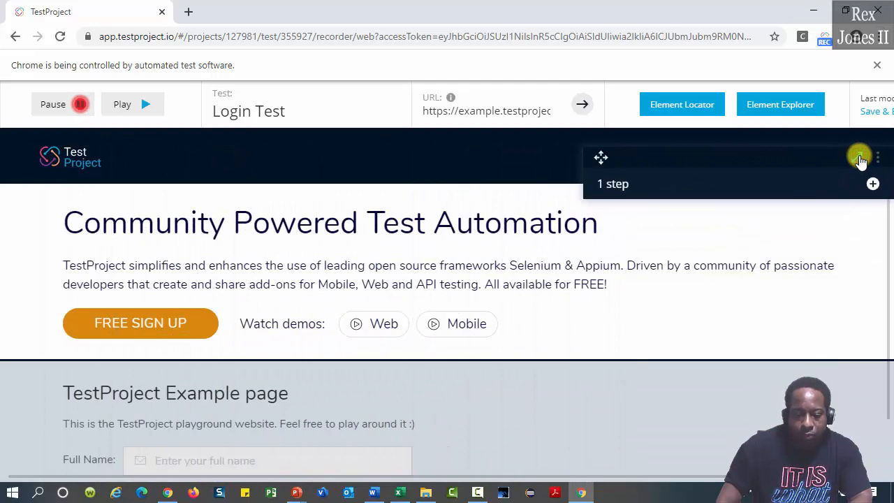
left_click(857, 156)
scroll(419, 291, "down", 2)
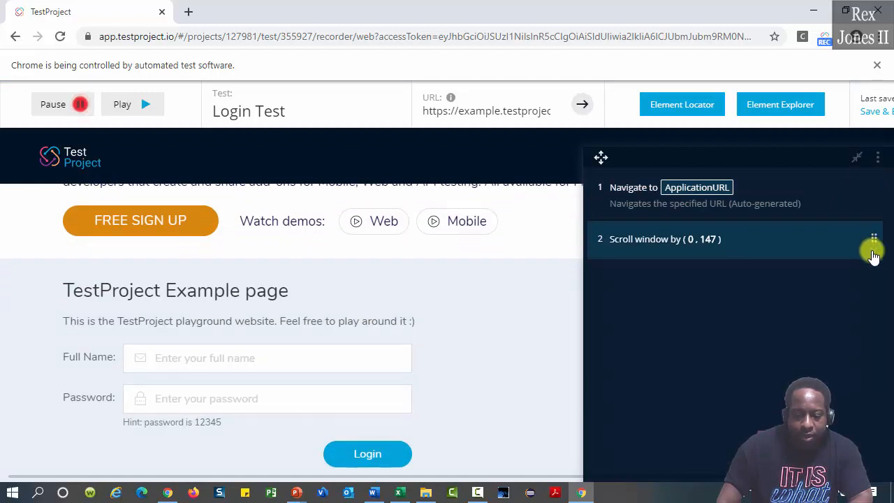
Delete step 2, 'Scroll window by (0, 147)', confirming the deletion
left_click(874, 250)
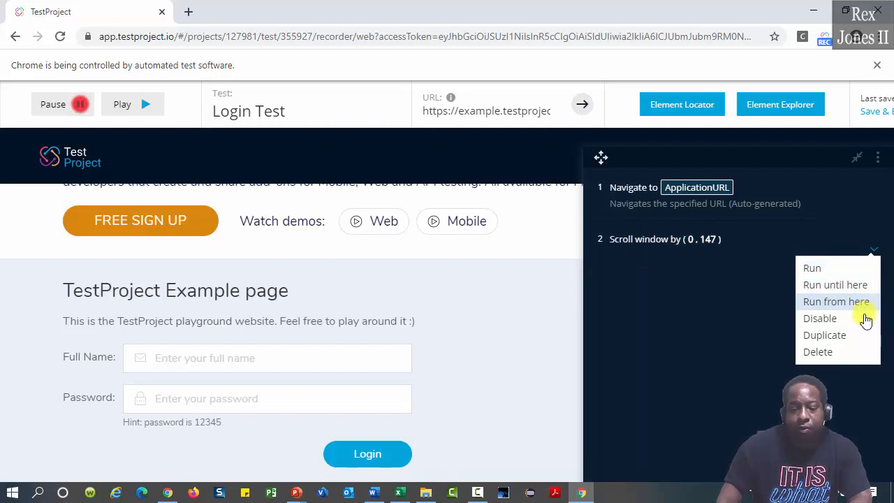
left_click(853, 355)
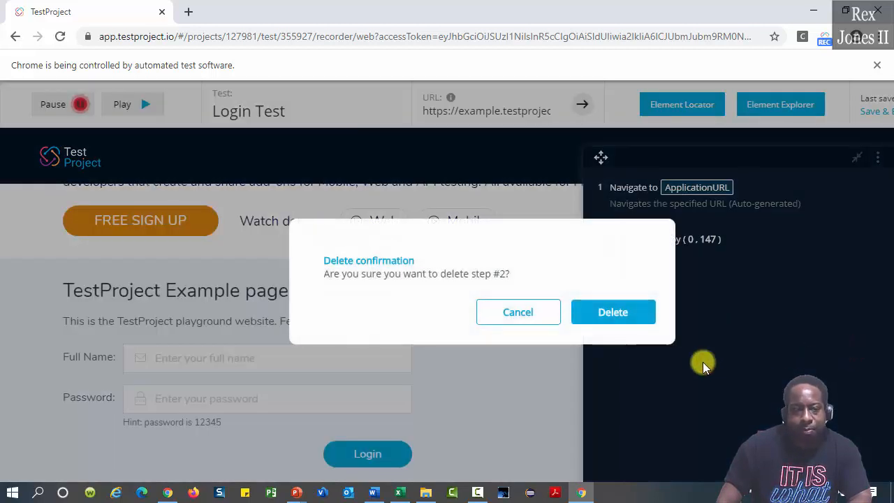
left_click(619, 314)
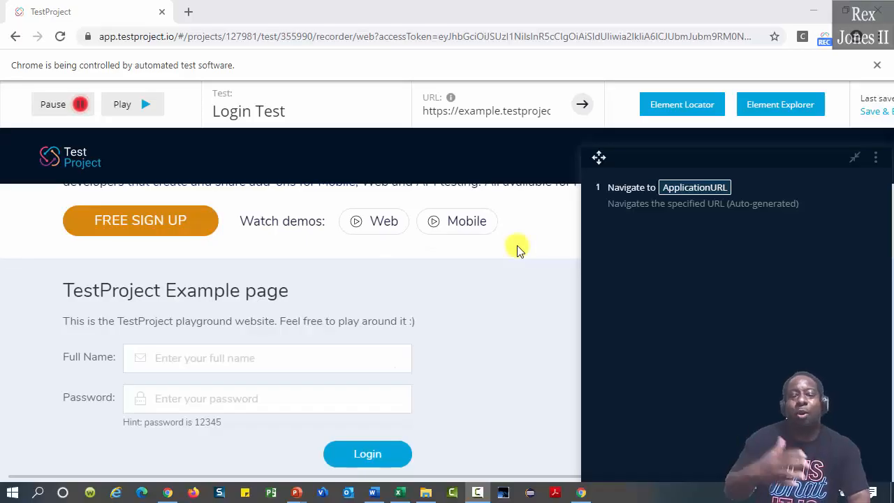
Record entering the user's full name and password, then clicking Login
left_click(336, 368)
type("R")
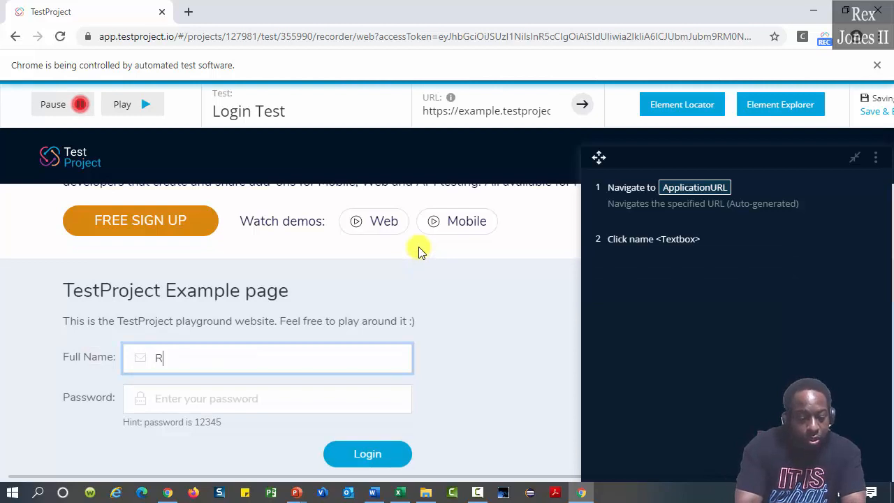
type("ex Jones I")
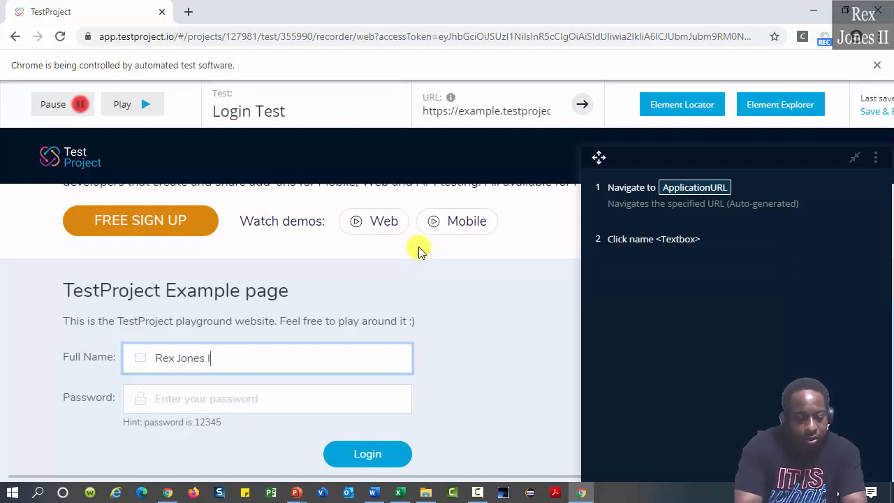
type("I")
key("Tab")
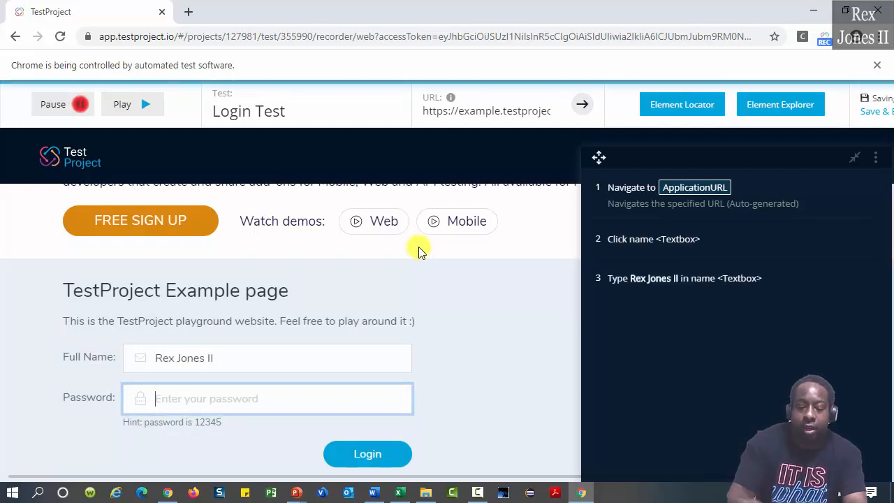
type("12")
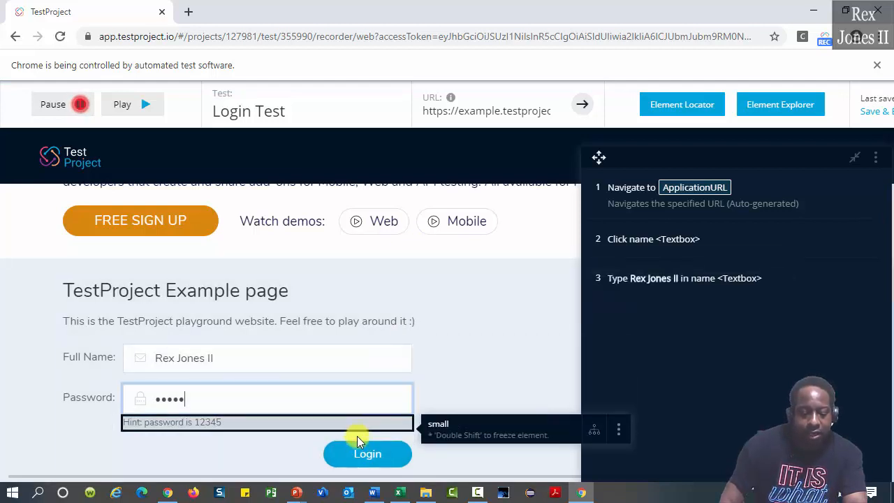
left_click(367, 455)
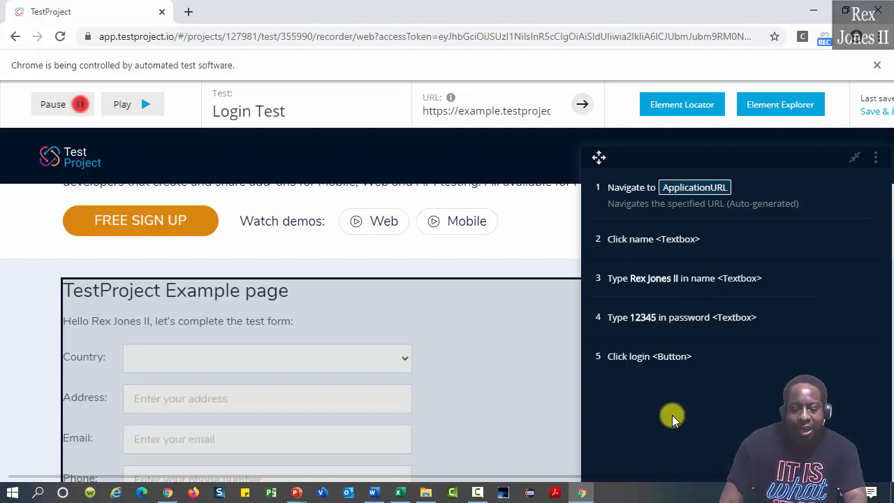
scroll(671, 415, "down", 1)
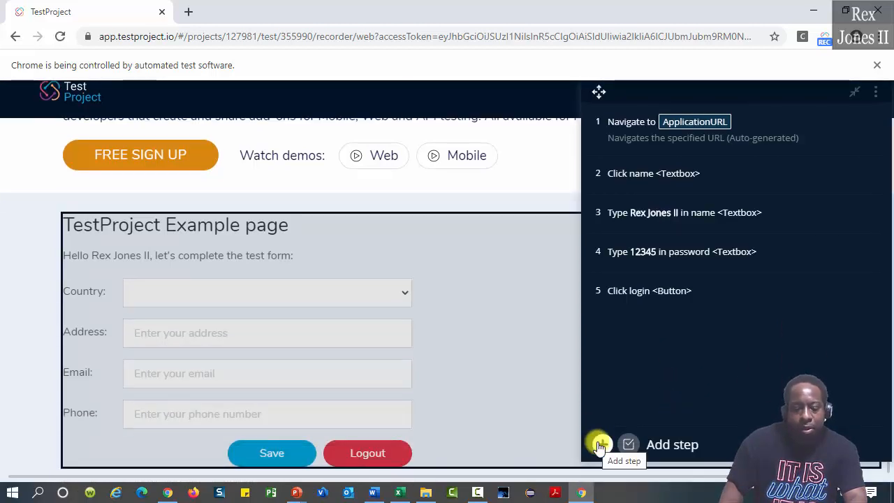
Record a click on the greeting paragraph as step 6
left_click(599, 445)
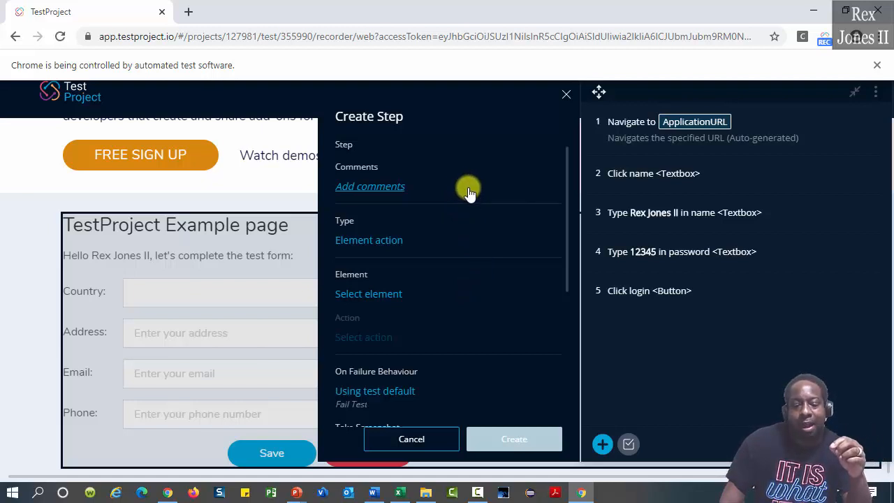
mouse_move(597, 220)
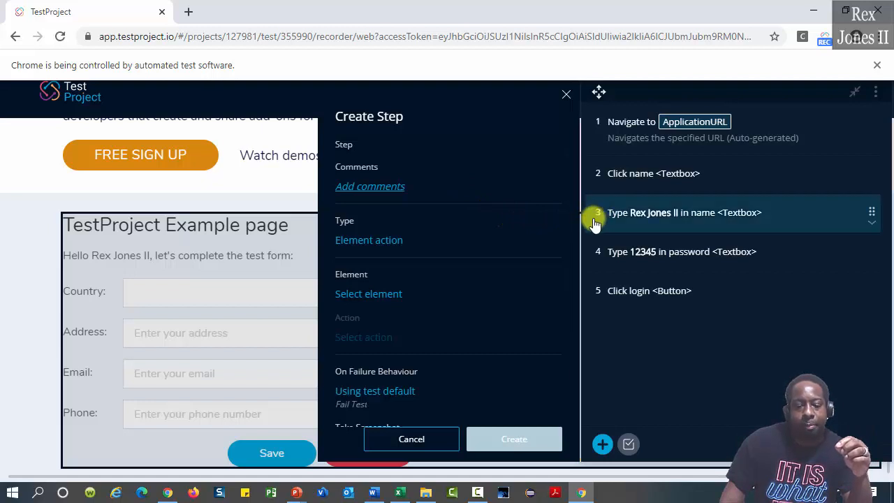
left_click(385, 185)
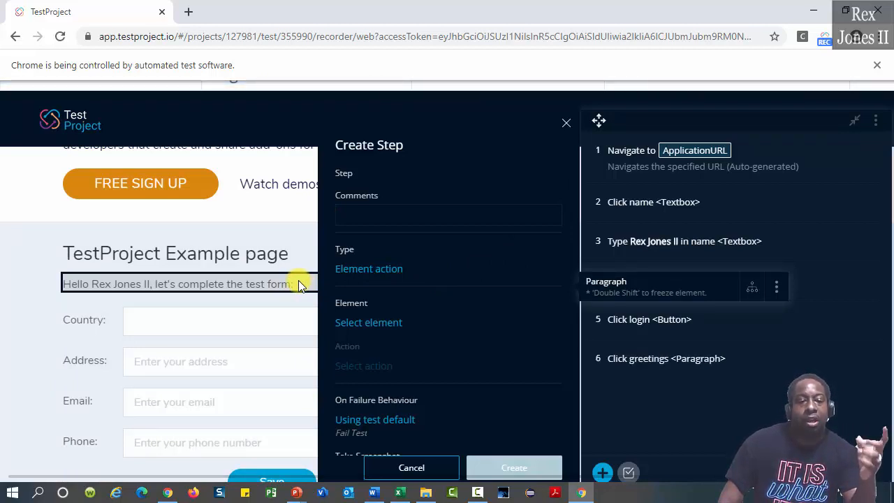
Add the comment 'Get Greeting Message' to the greetings step
left_click(650, 357)
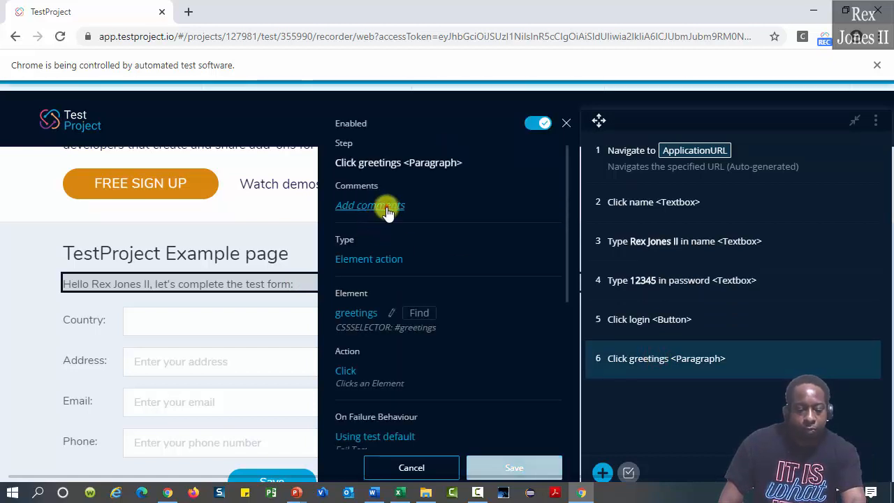
left_click(384, 206)
type("Get G")
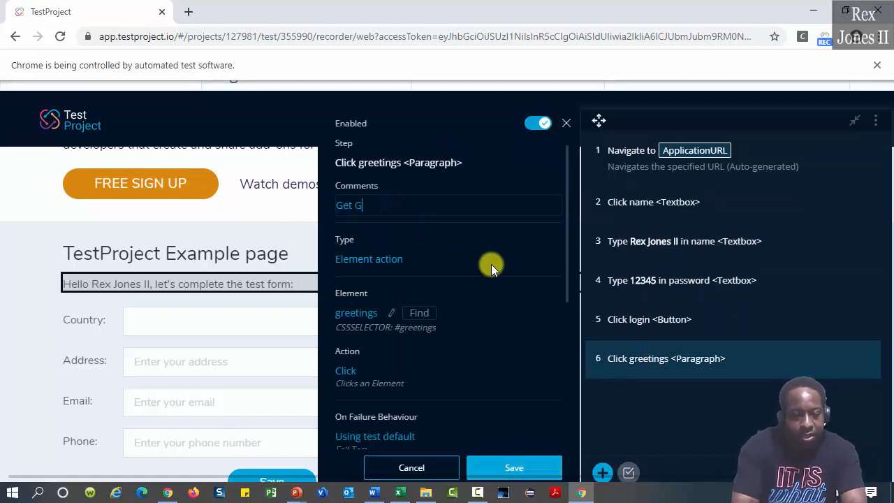
type("reeting Message")
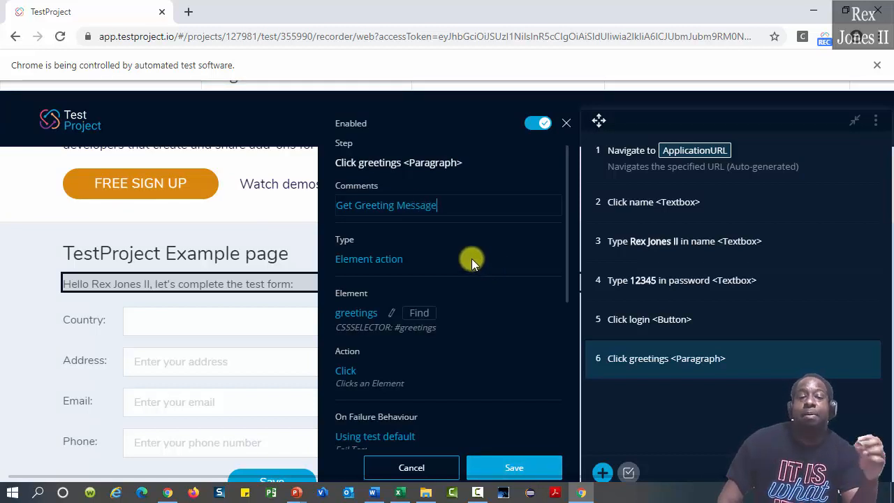
Compare the Action and Test step types, keeping Element action for the greetings step
left_click(388, 258)
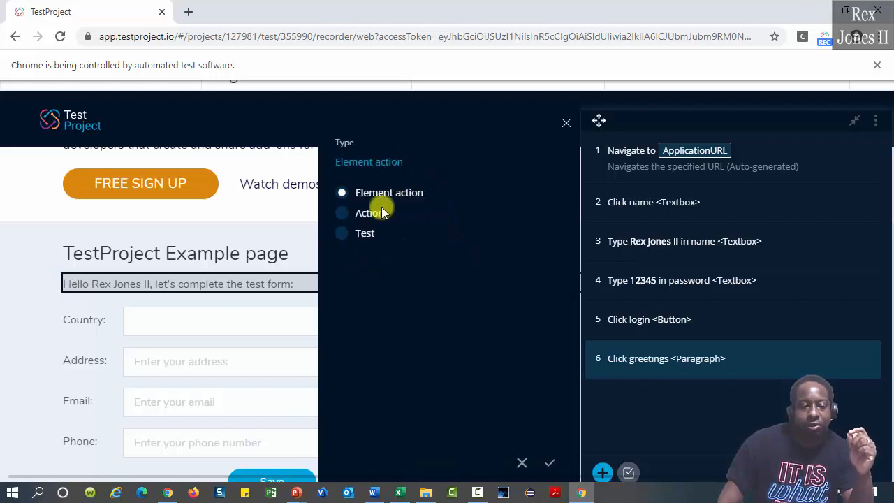
left_click(343, 214)
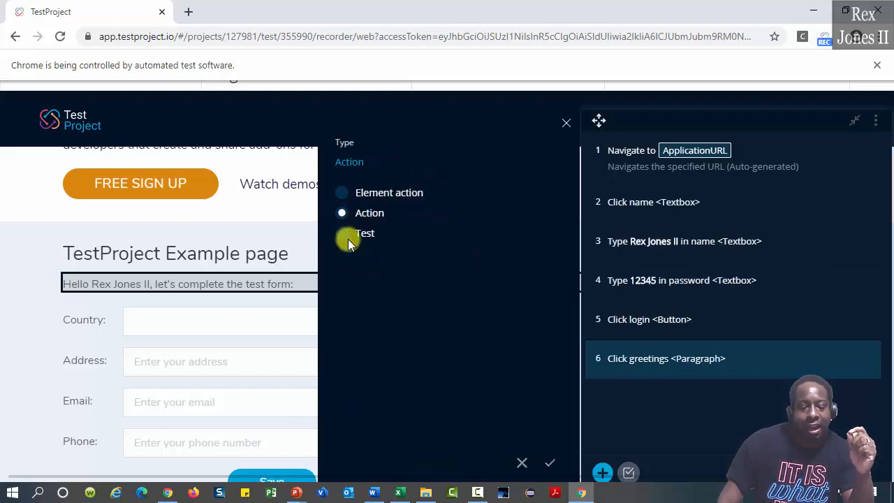
left_click(342, 234)
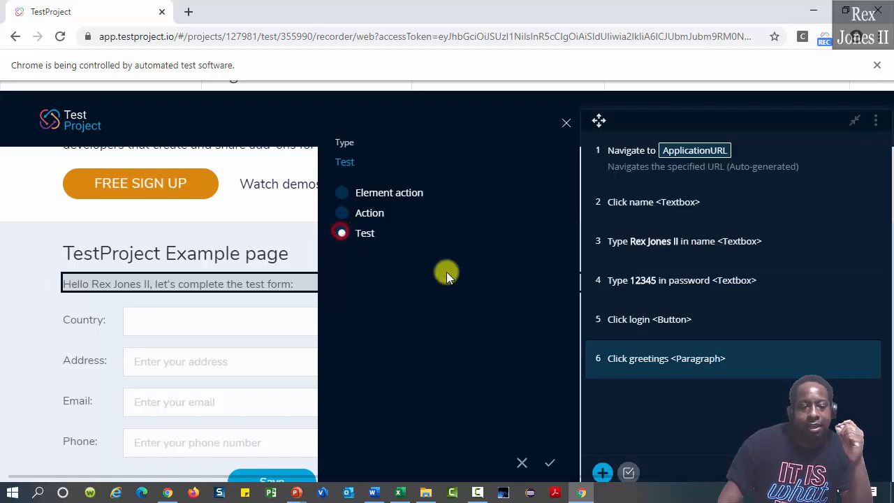
left_click(343, 193)
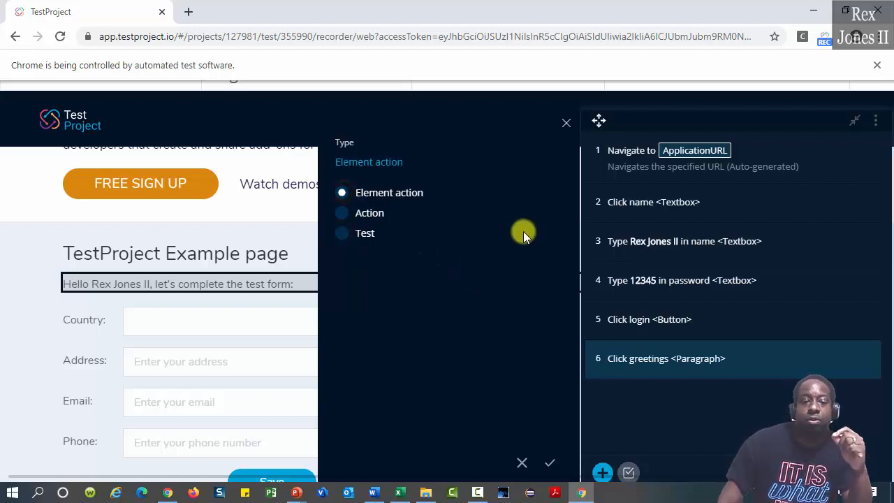
left_click(356, 213)
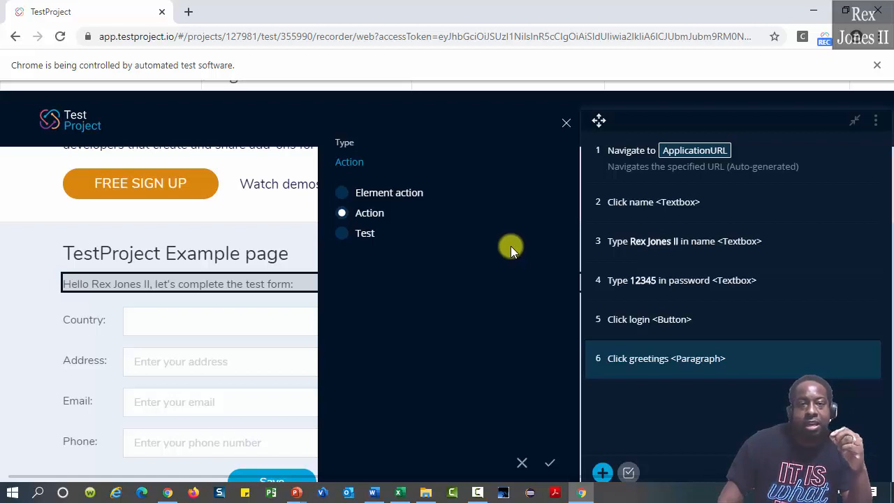
left_click(344, 231)
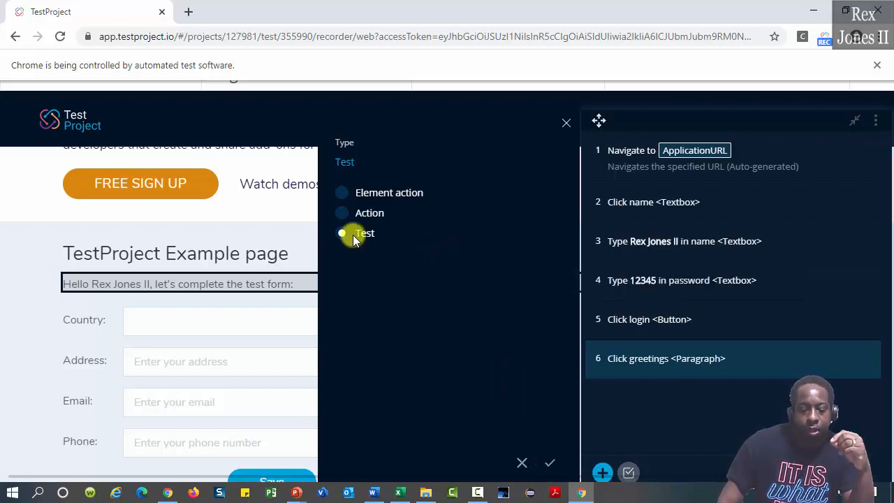
left_click(343, 214)
left_click(341, 193)
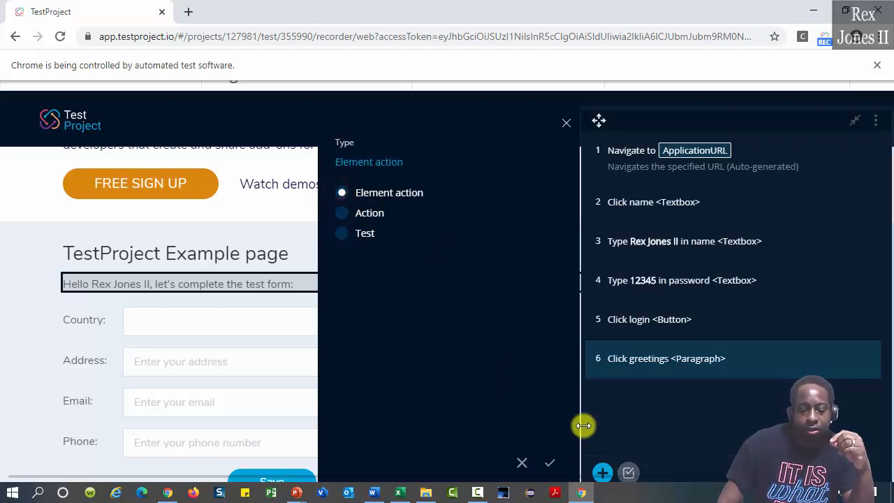
left_click(552, 462)
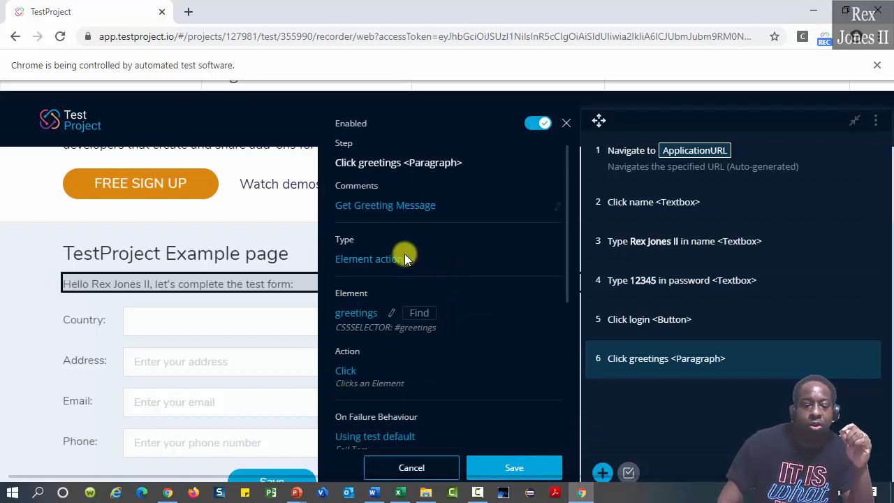
left_click(350, 373)
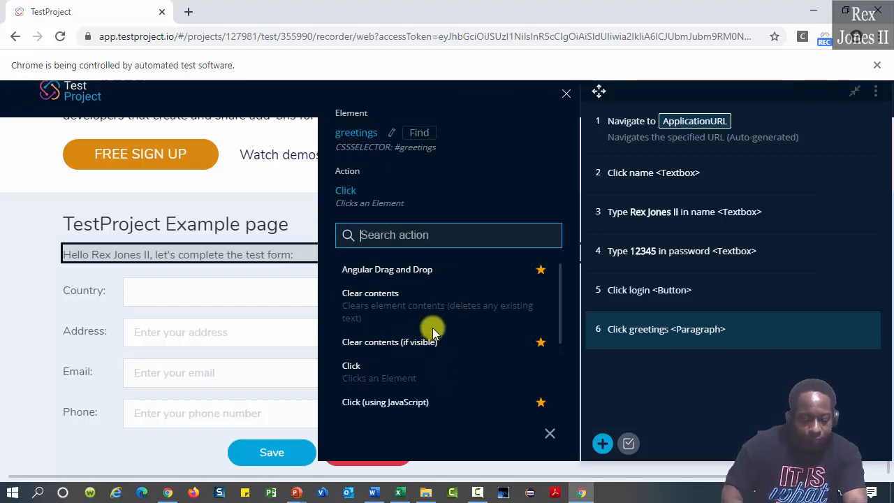
Change step 6's action from Click to Get text
type("Get Text")
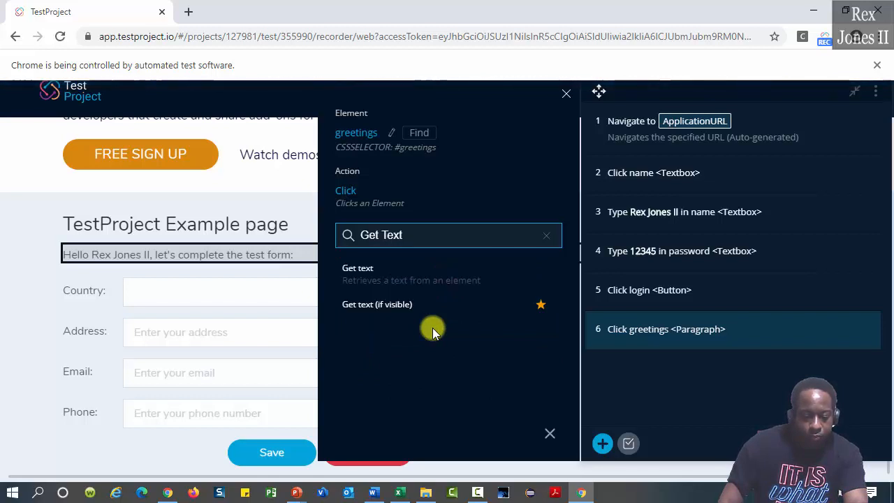
left_click(358, 270)
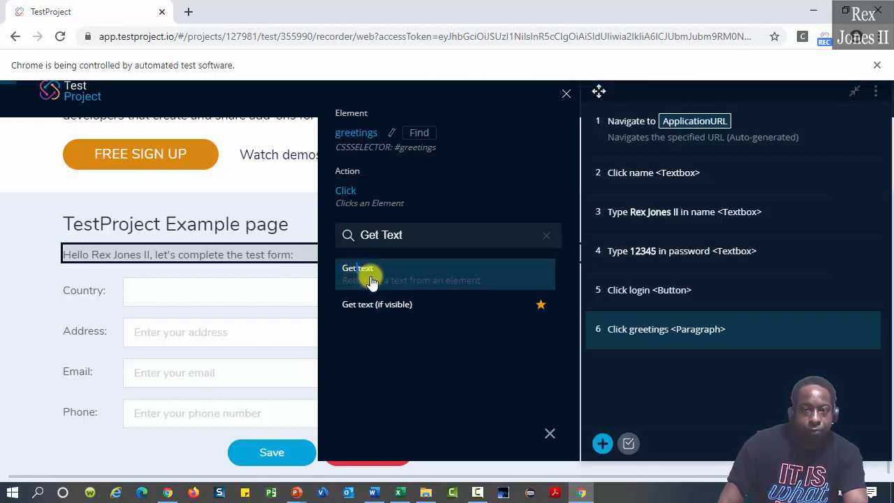
scroll(489, 325, "down", 2)
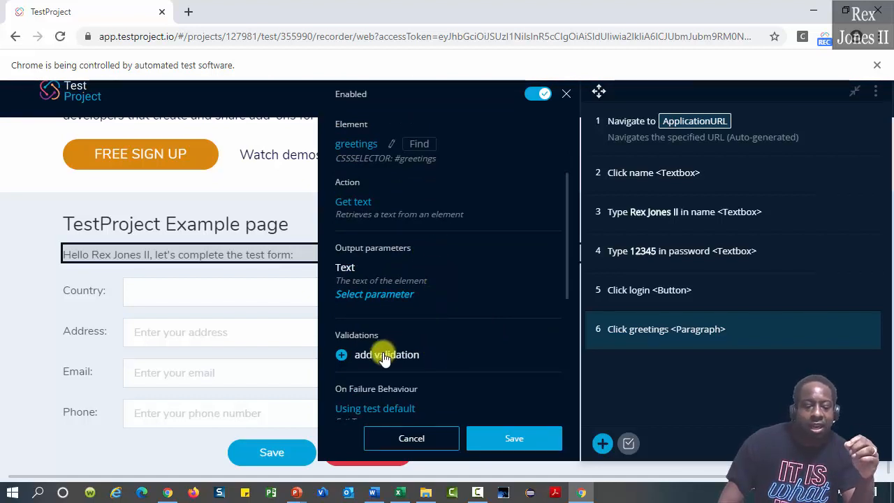
Validate that step 6's text field Contains the logged-in user's full name
left_click(339, 354)
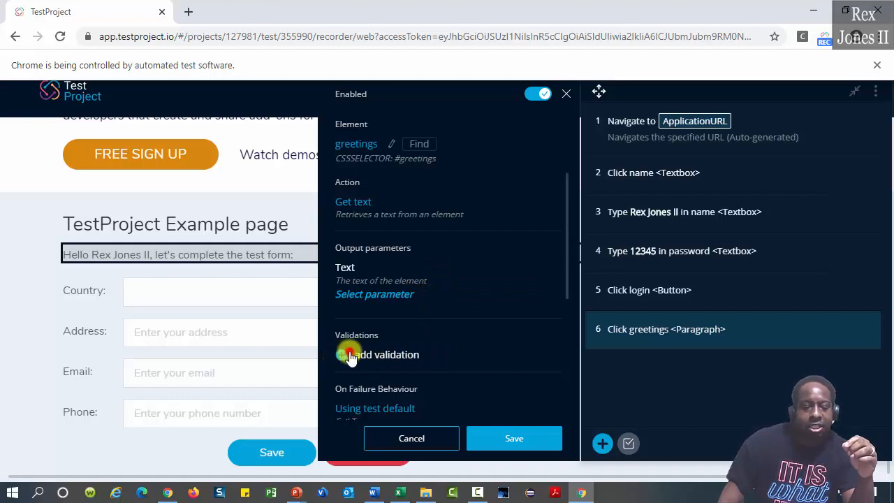
left_click(342, 355)
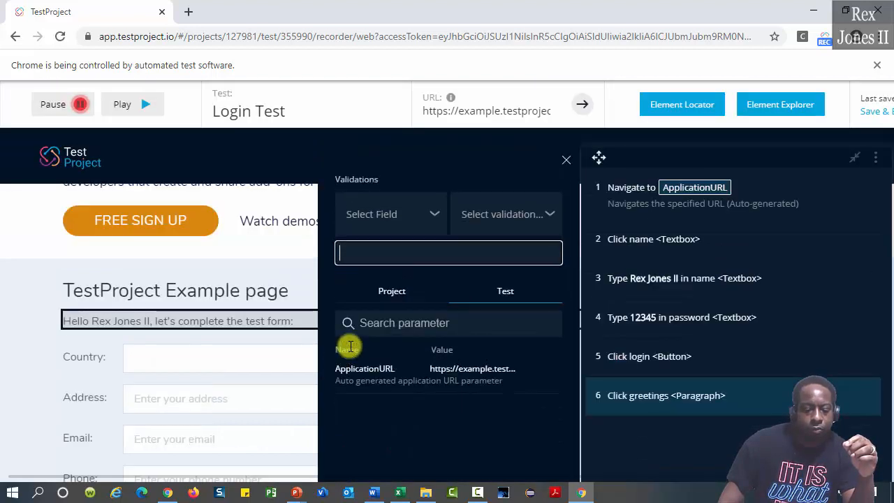
left_click(426, 211)
left_click(368, 282)
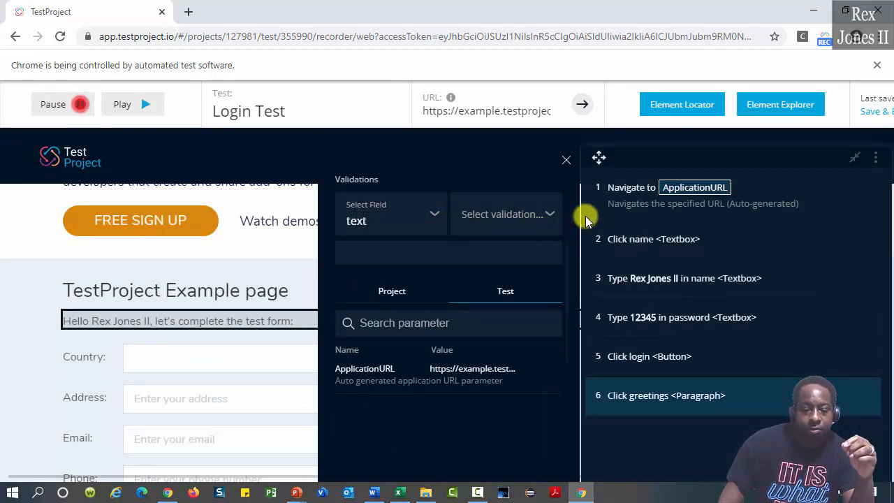
left_click(548, 214)
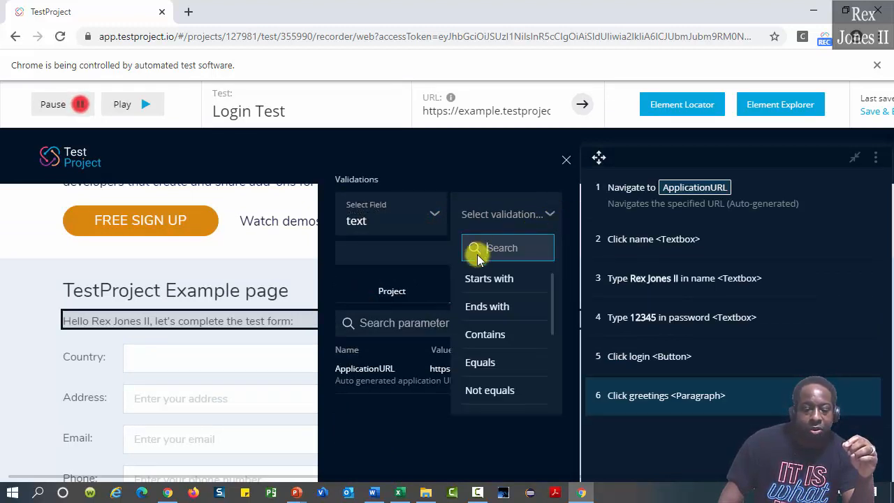
left_click(501, 335)
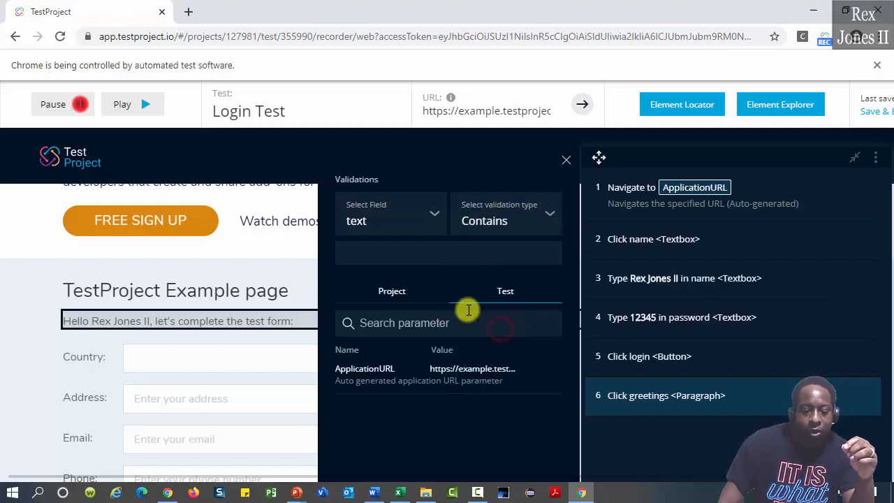
left_click(398, 251)
type("R")
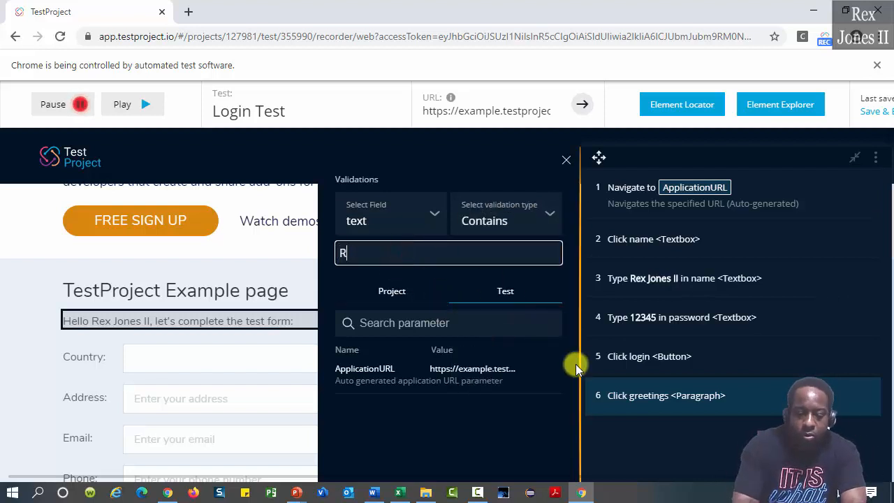
type("ex Jones II")
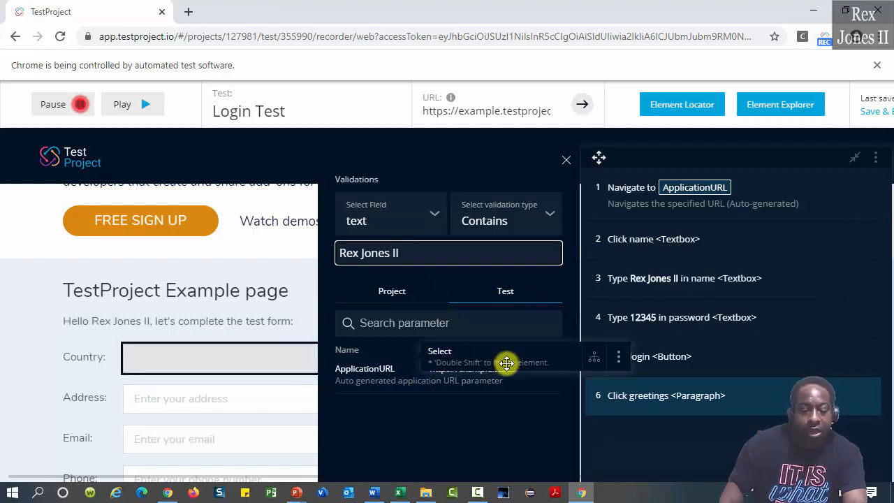
scroll(494, 391, "down", 1)
left_click(549, 435)
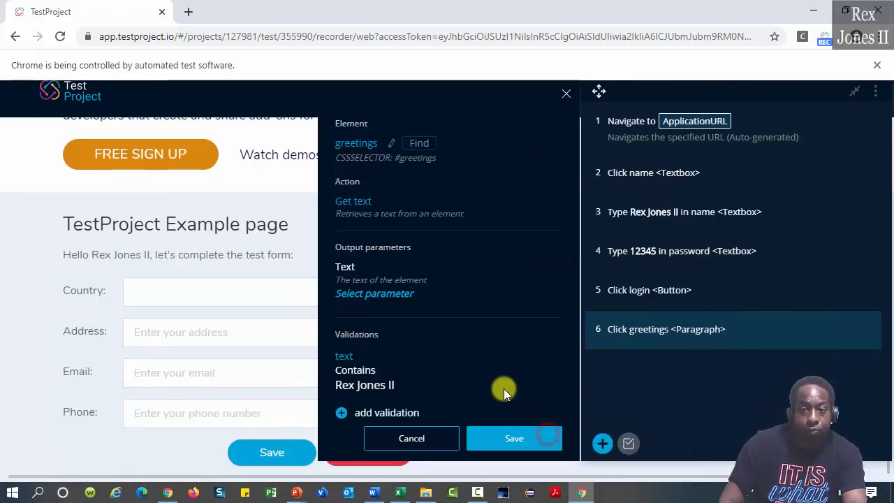
scroll(486, 356, "down", 2)
Set the greeting step's screenshot option to Always
scroll(481, 340, "down", 1)
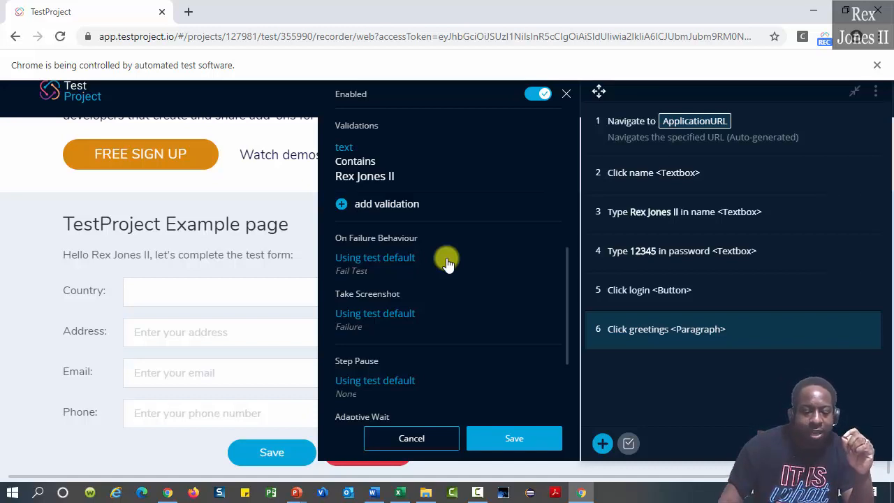
left_click(372, 314)
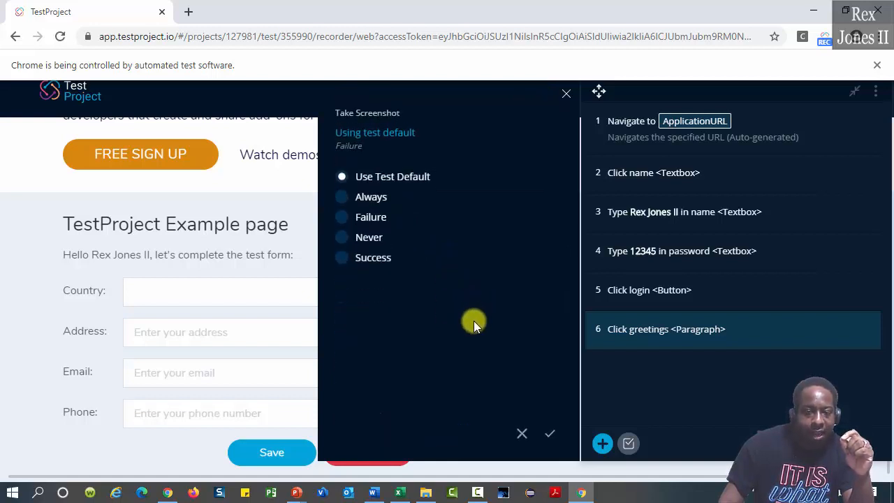
left_click(342, 198)
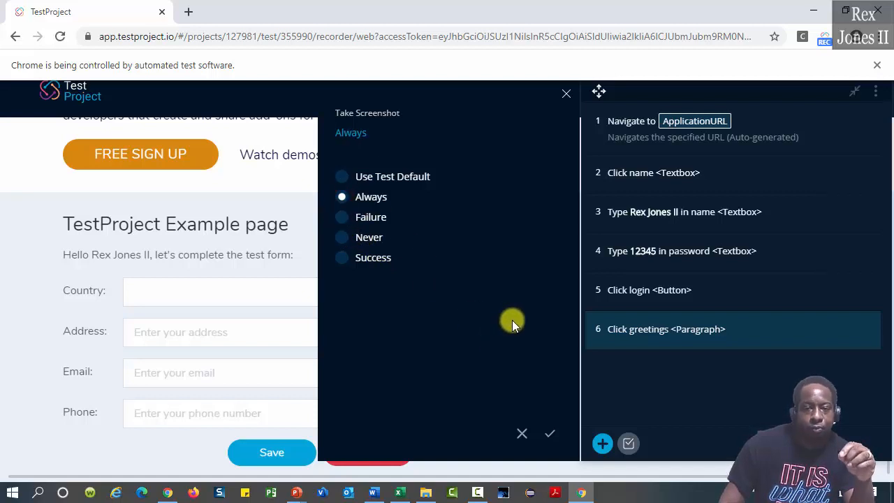
left_click(550, 434)
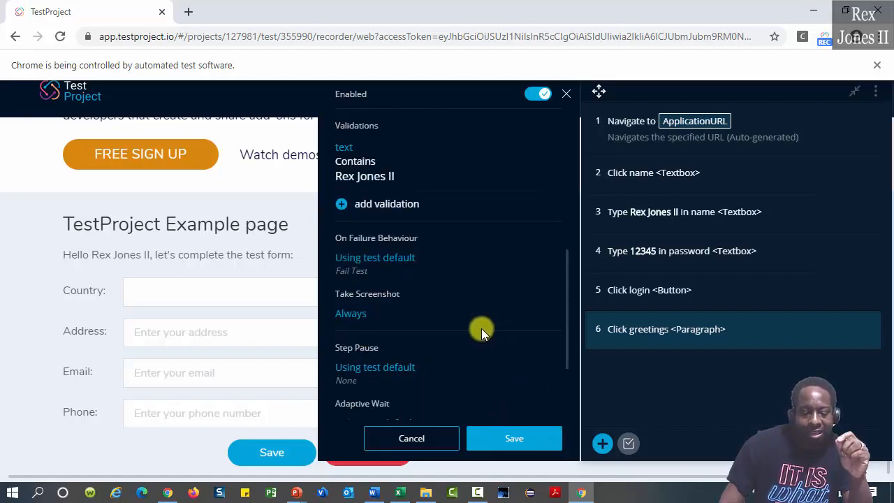
Save the step with the default pause, then close the recorder and leave the session
scroll(481, 326, "down", 1)
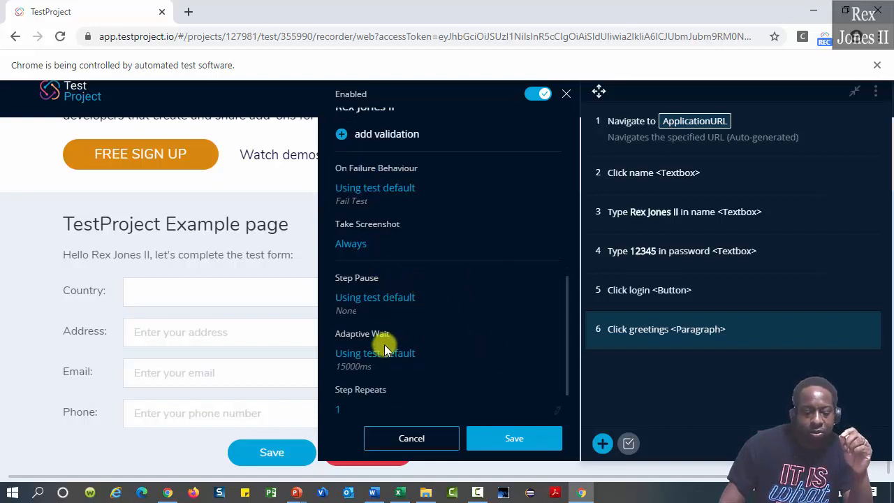
left_click(385, 296)
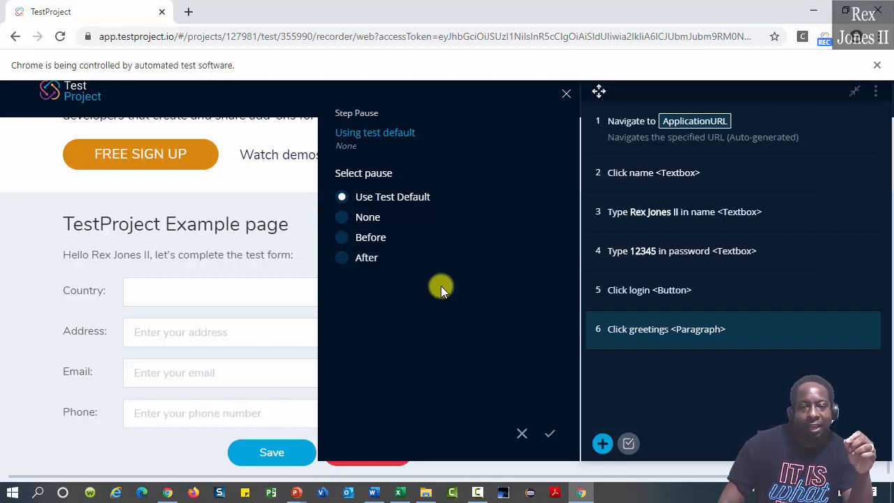
left_click(549, 433)
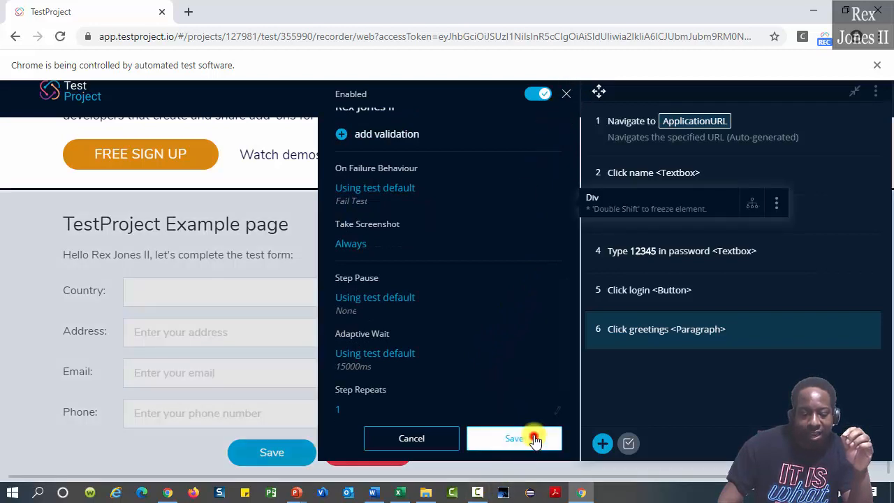
left_click(528, 450)
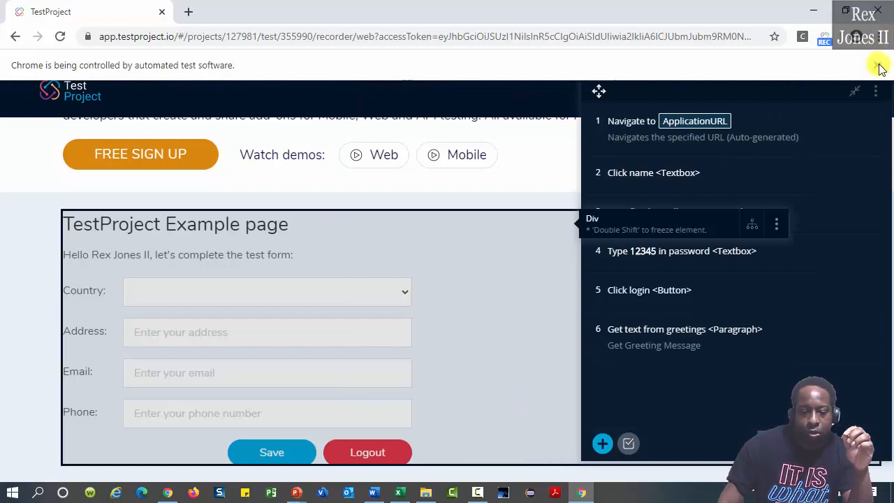
left_click(878, 10)
left_click(514, 116)
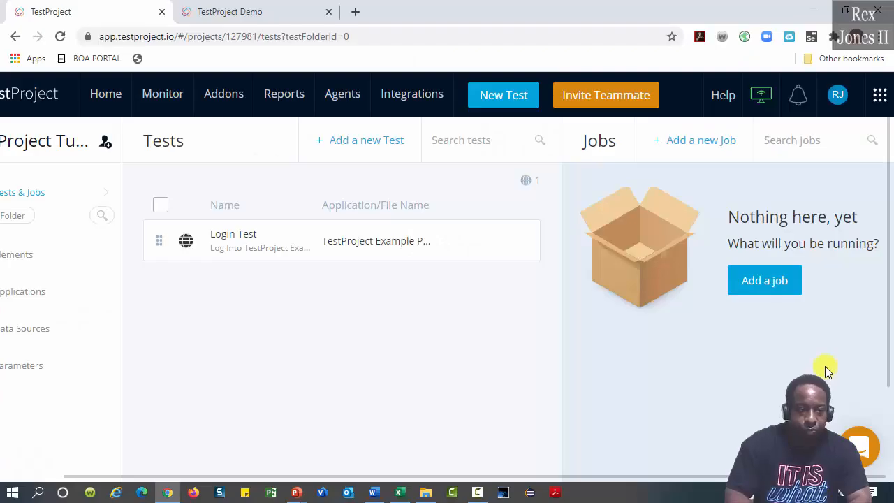
Create web job 'Execute TestProject Example Page', described as validating the example page, on Chrome 83
left_click(770, 286)
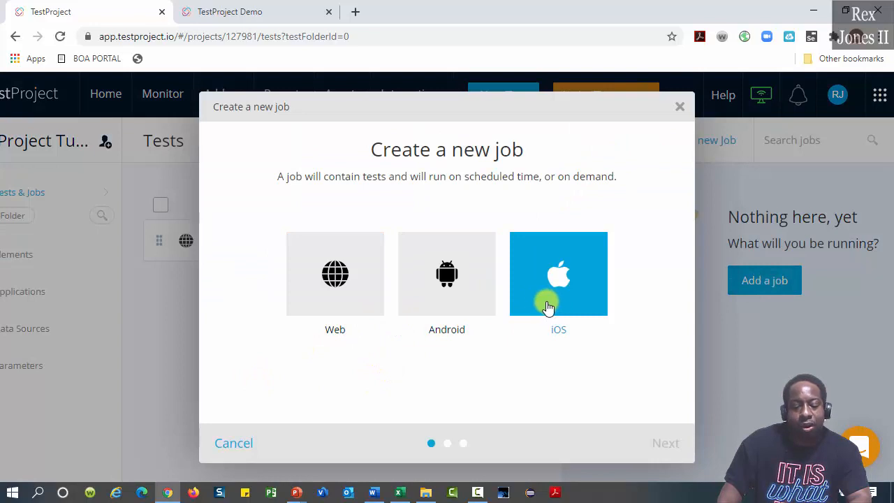
left_click(361, 305)
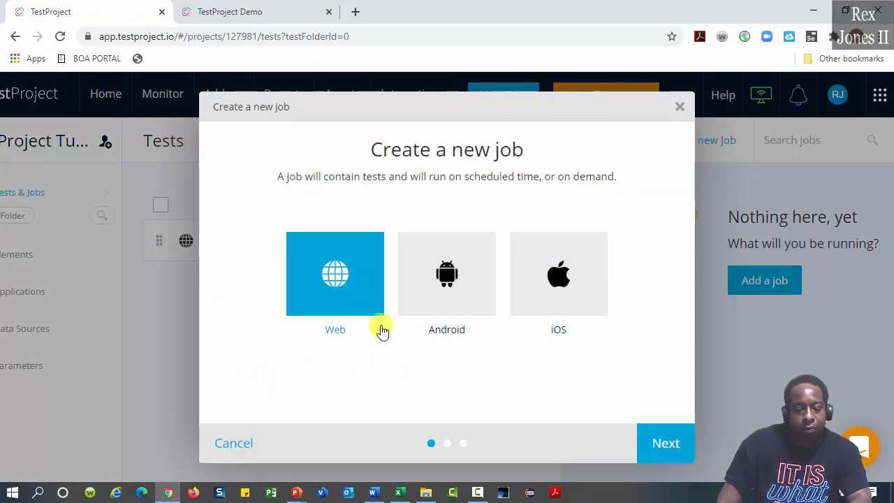
left_click(659, 436)
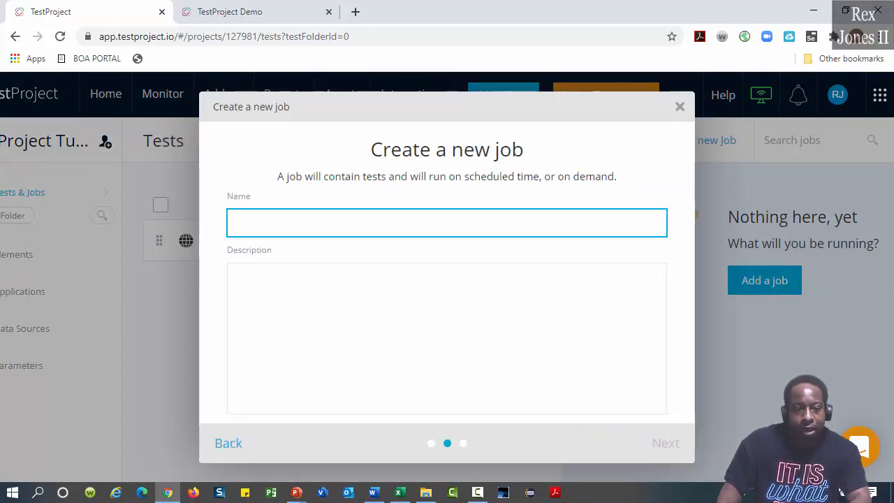
type("Exe")
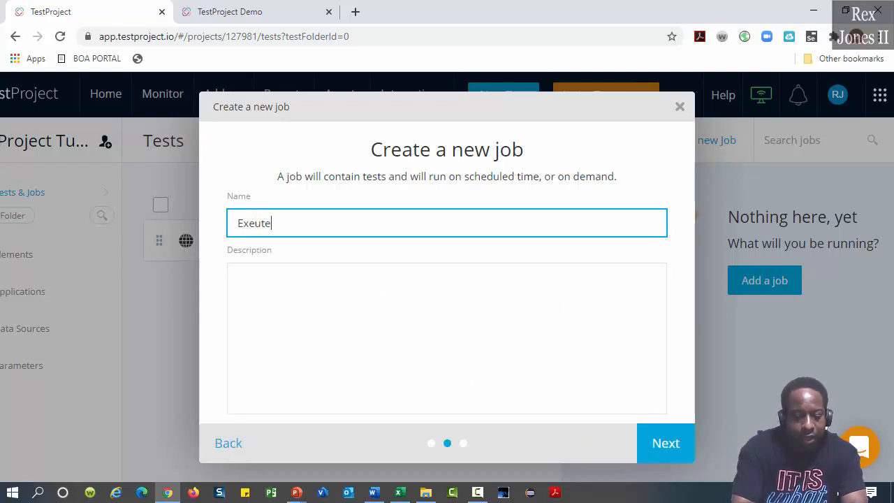
type("ute")
key("BackSpace")
key("BackSpace")
key("BackSpace")
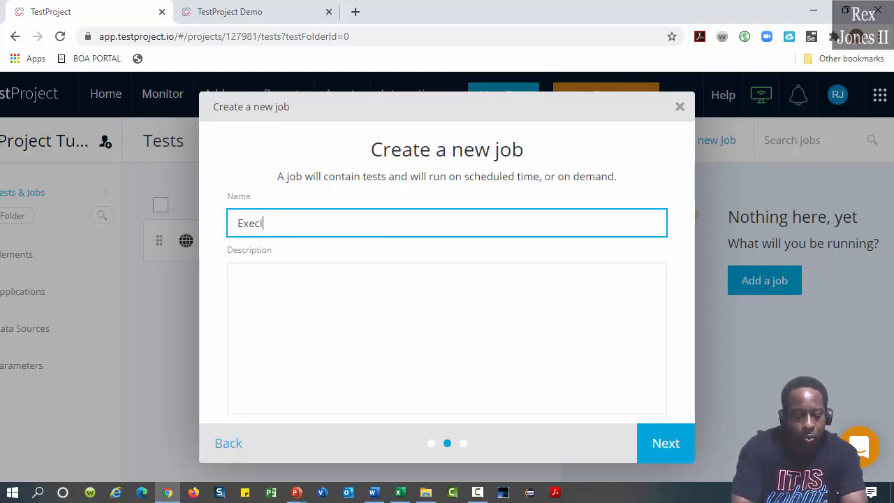
type("ctue")
key("BackSpace")
key("BackSpace")
key("BackSpace")
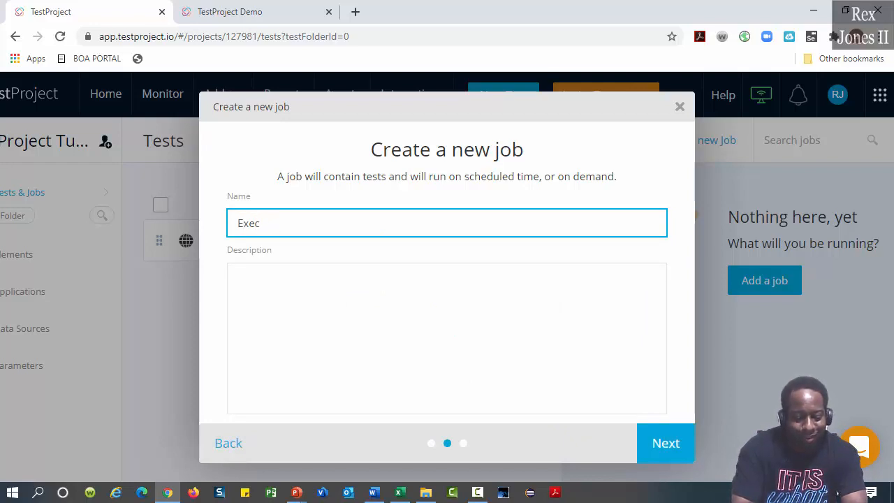
type("ute TestProject Example Page")
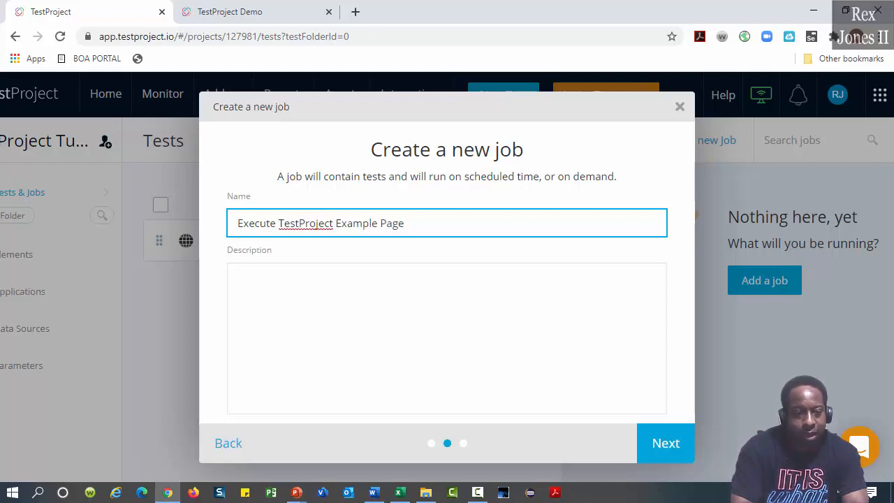
key("Tab")
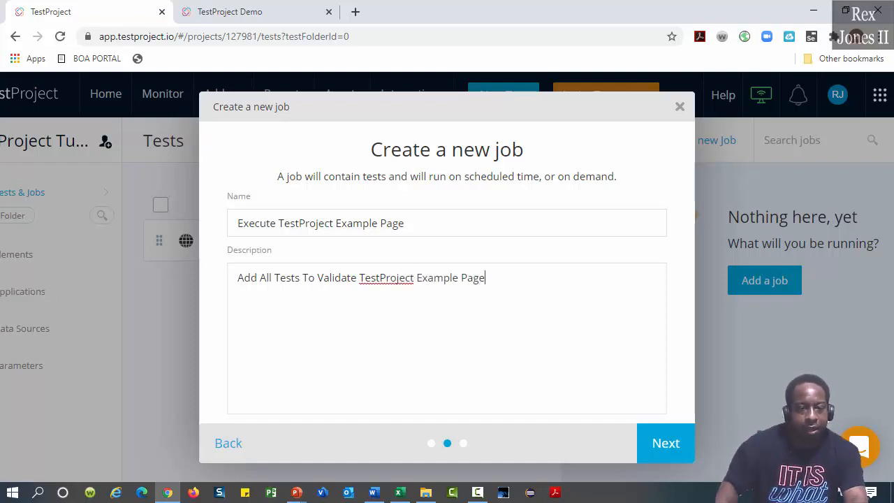
left_click(666, 442)
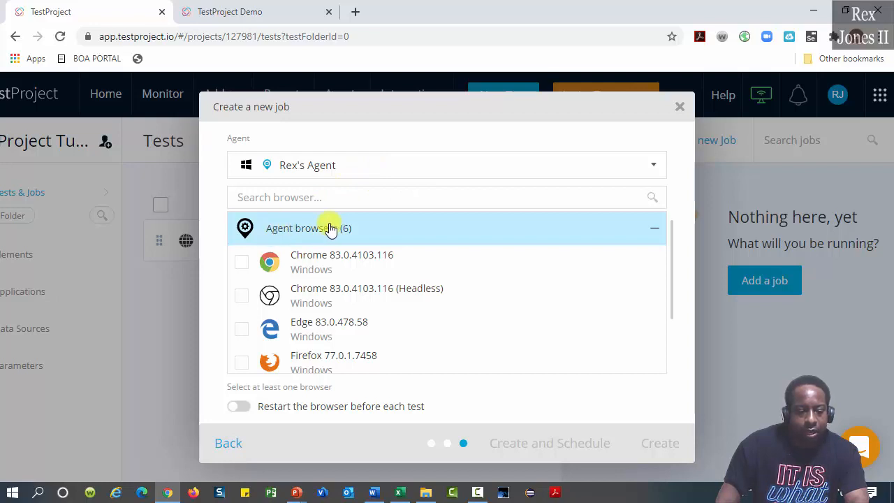
left_click(239, 262)
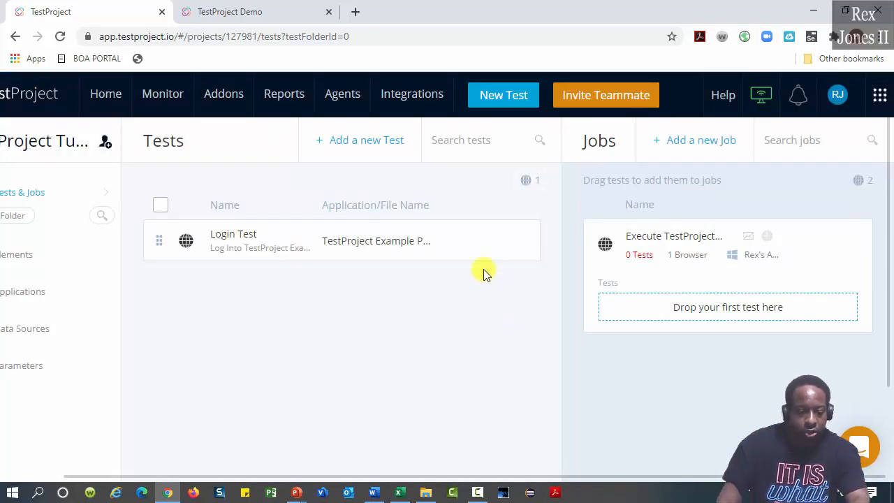
Add Login Test to the new job, run it, and open the passed run's report
left_click_drag(436, 241, 782, 314)
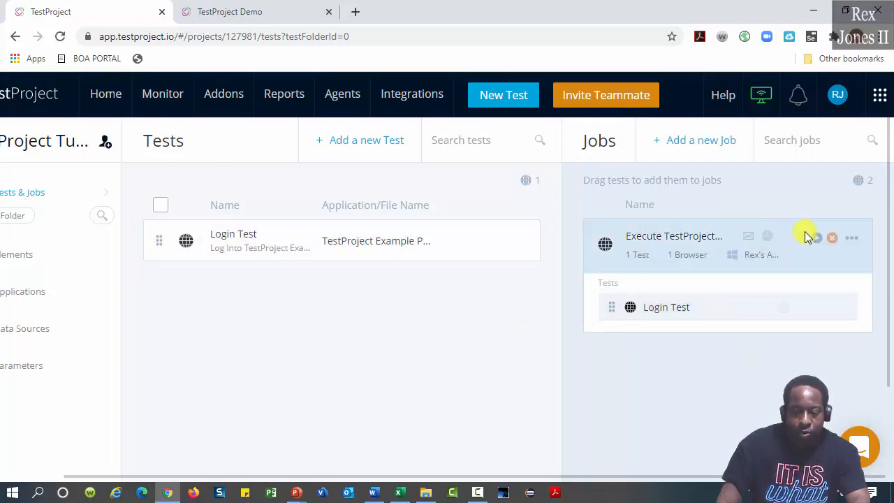
left_click(818, 239)
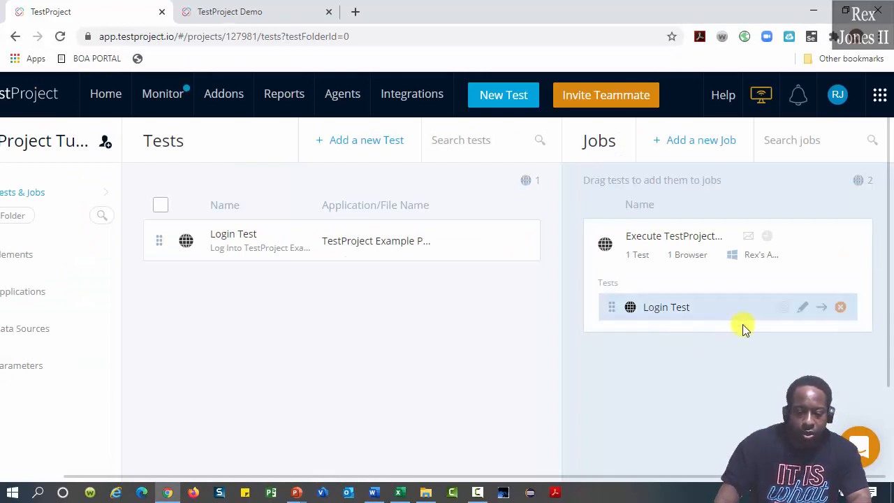
mouse_move(836, 244)
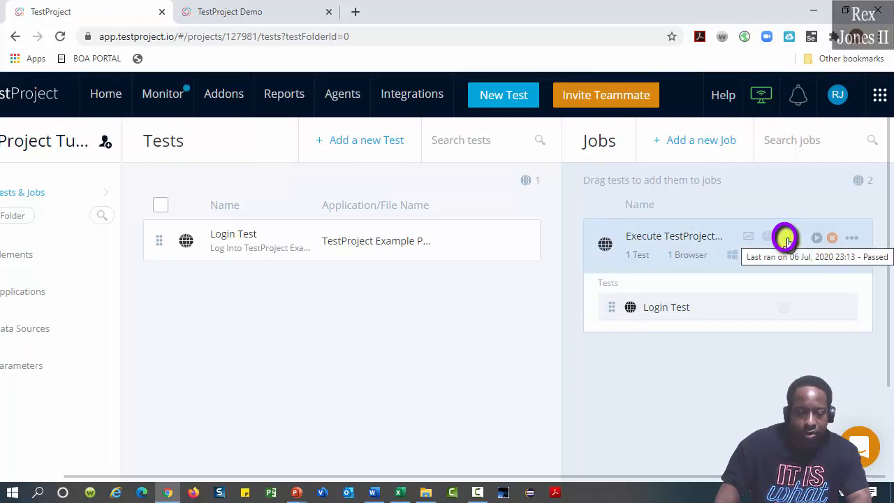
left_click(785, 241)
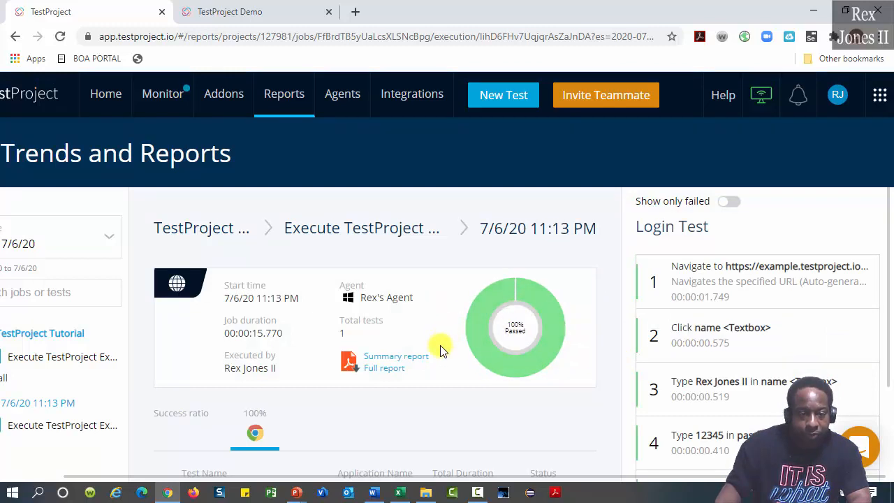
Check the screenshot captured for the greeting step in the run report
scroll(528, 343, "down", 1)
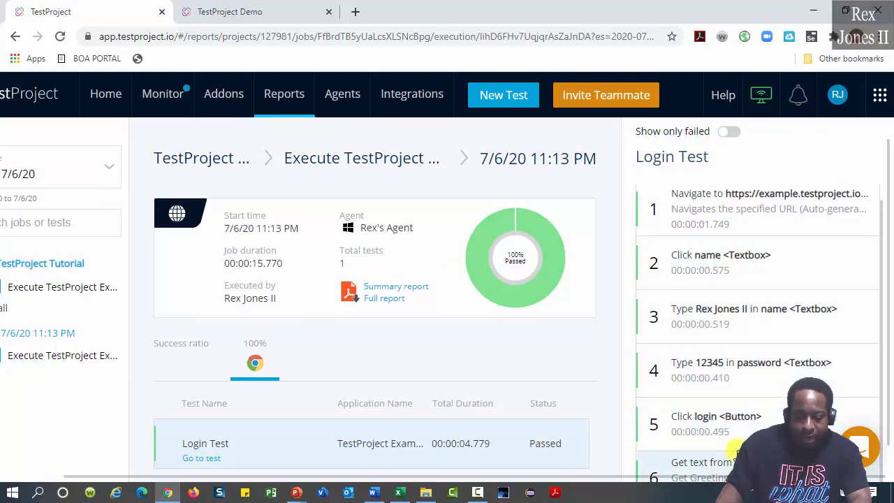
scroll(758, 426, "down", 5)
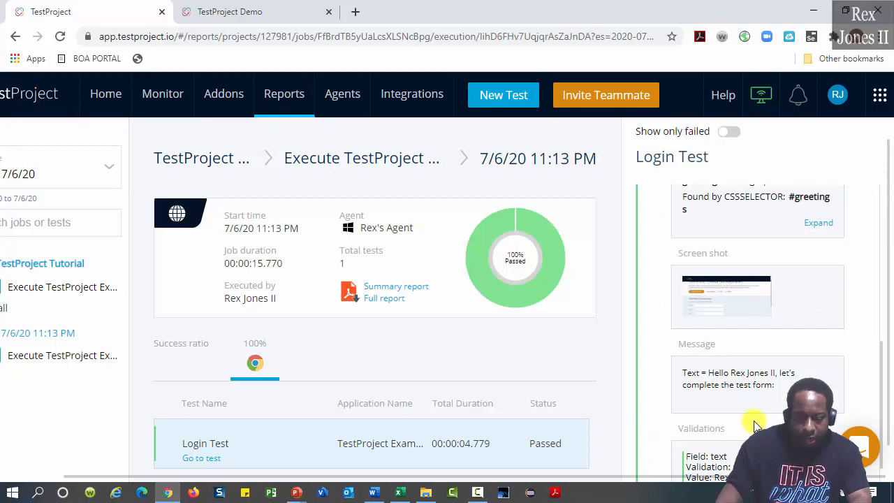
left_click(728, 303)
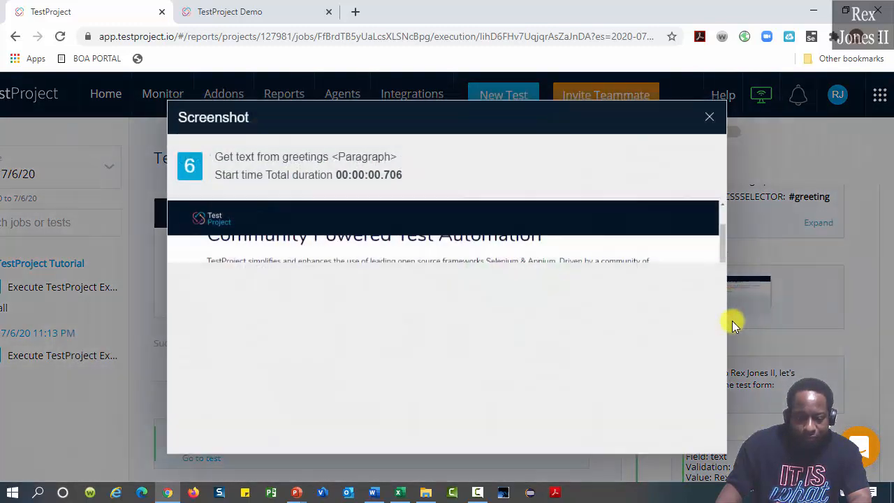
scroll(509, 332, "up", 2)
scroll(514, 329, "down", 3)
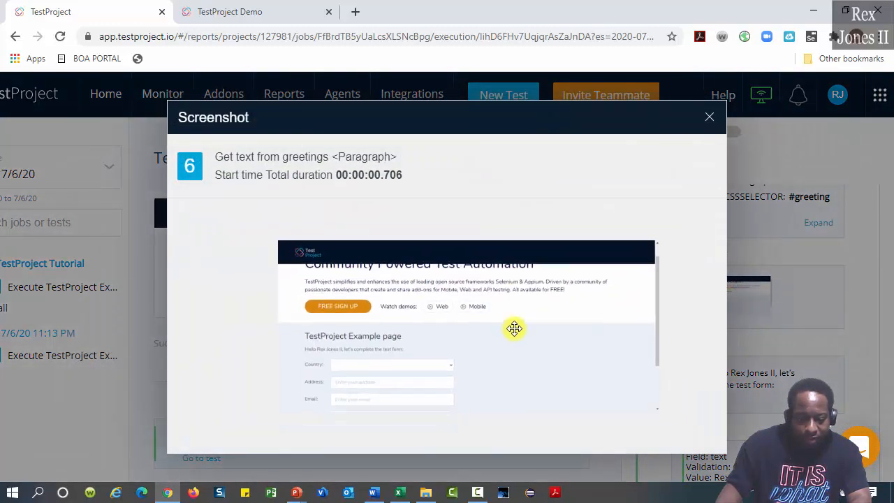
scroll(513, 329, "up", 3)
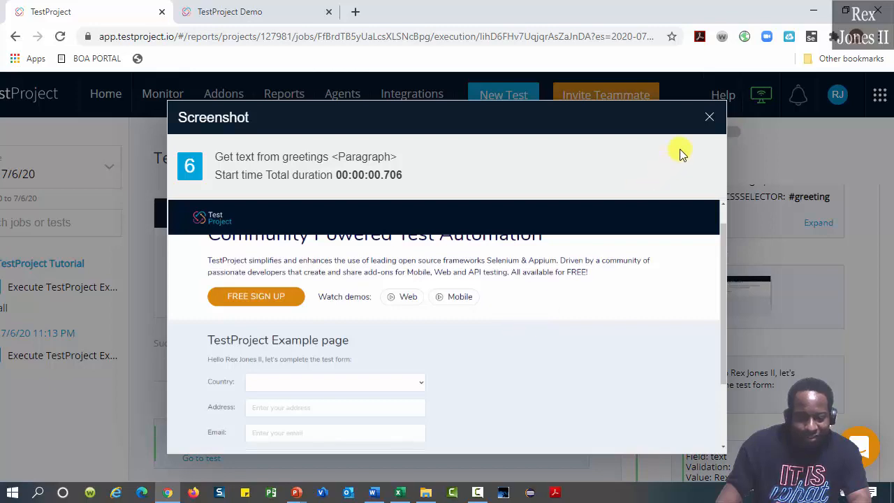
left_click(708, 117)
scroll(712, 293, "down", 1)
scroll(772, 341, "down", 1)
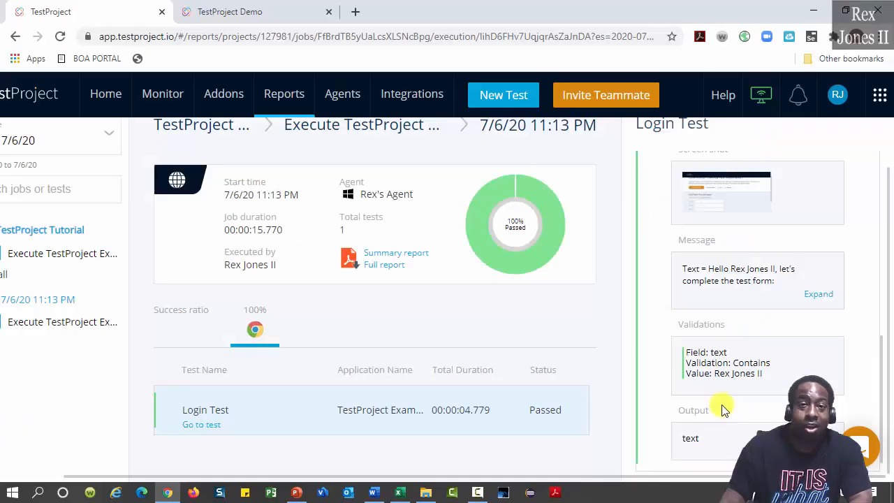
Start a new web test and continue to its details
left_click(484, 94)
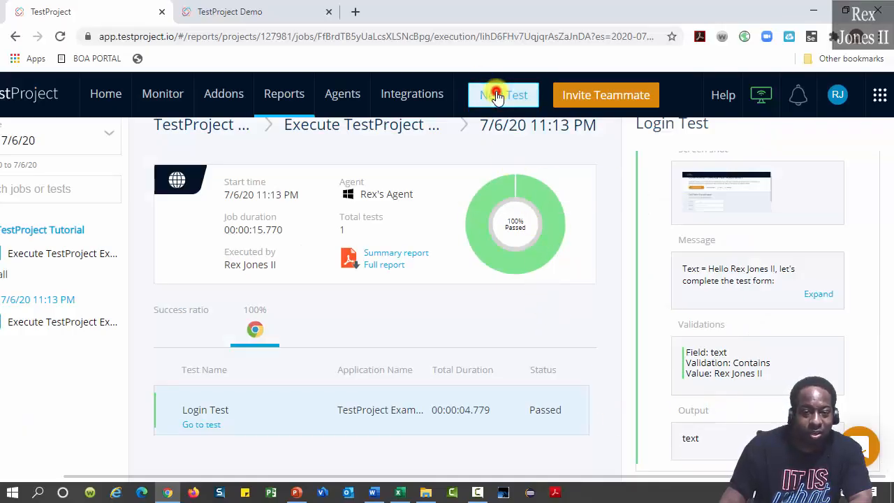
left_click(465, 229)
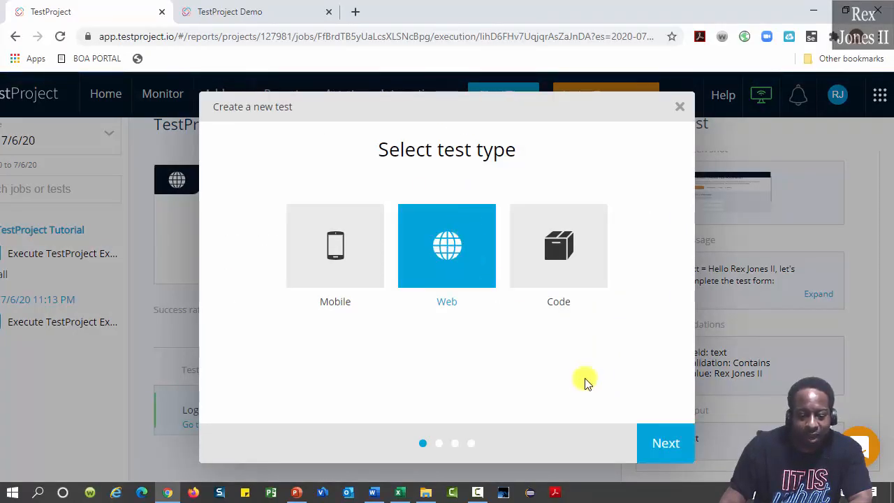
left_click(665, 443)
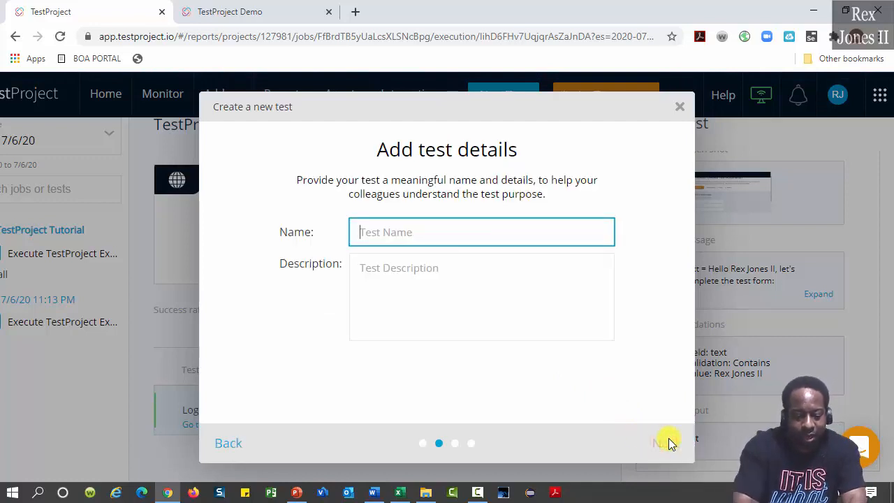
Name the test 'Complete Test Form' and add a short description
type("COmp")
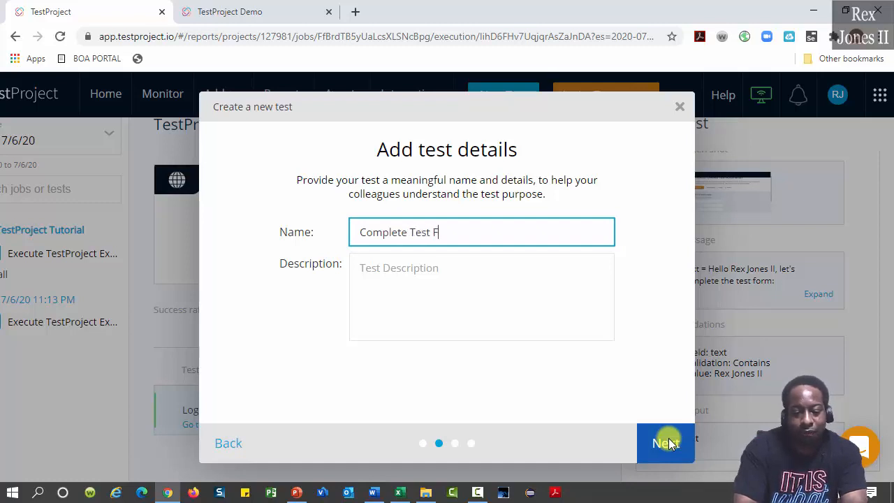
type("lete Test Form")
key("Tab")
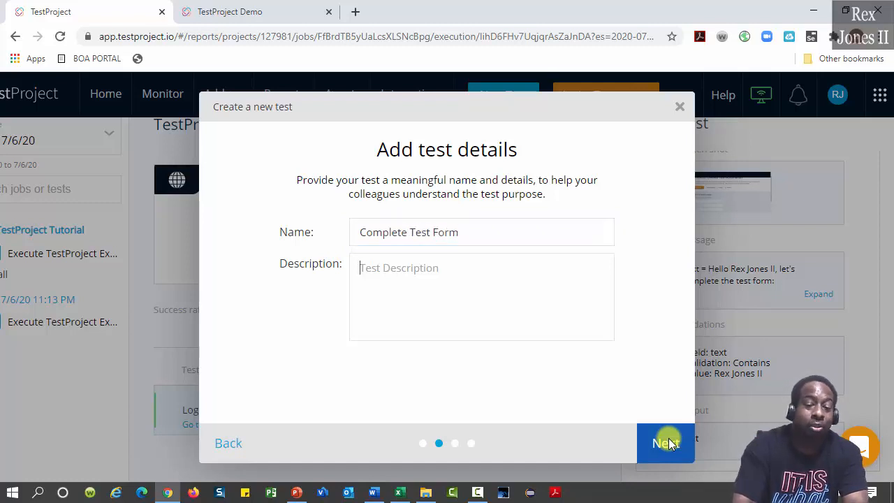
type("C")
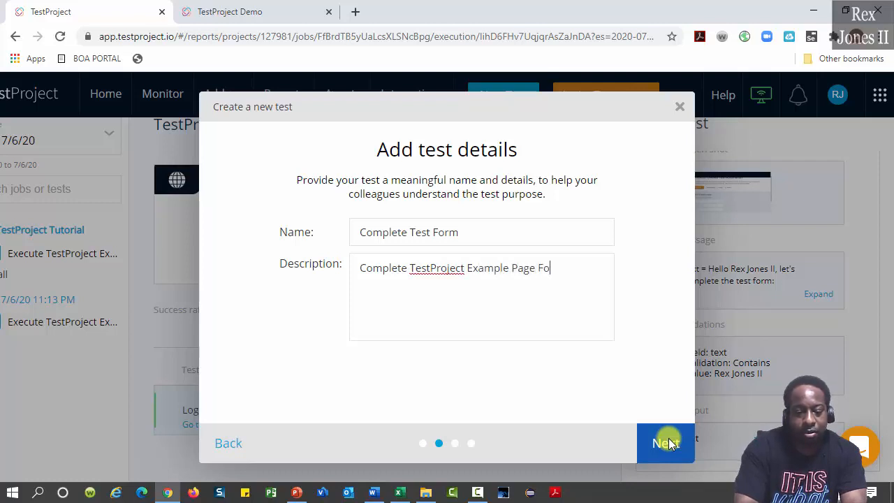
type("rm")
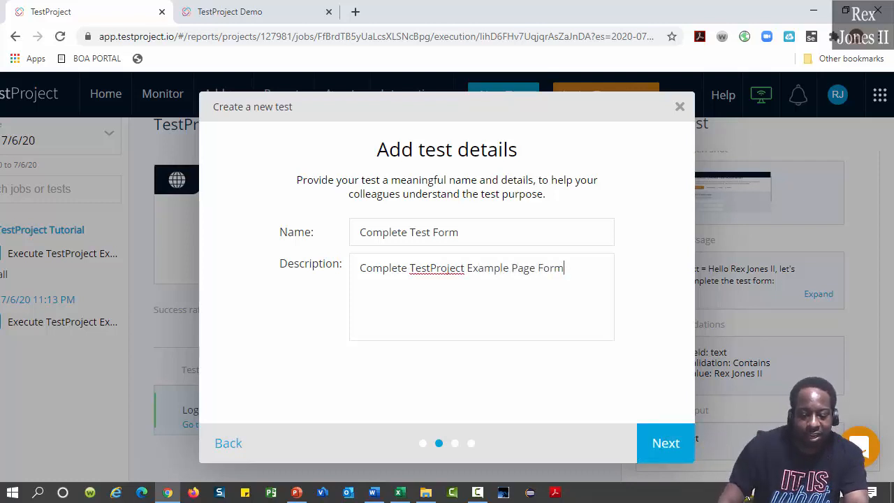
left_click(667, 442)
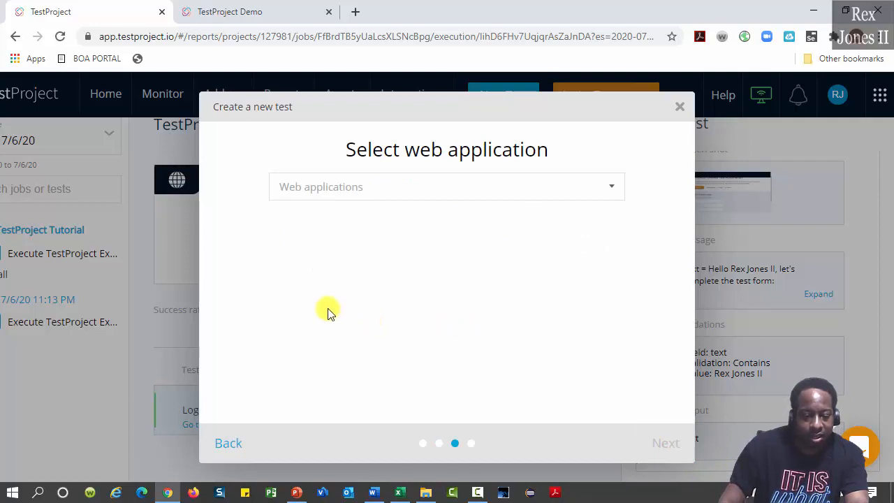
Target the TestProject Example Page application and choose to record the test
left_click(320, 185)
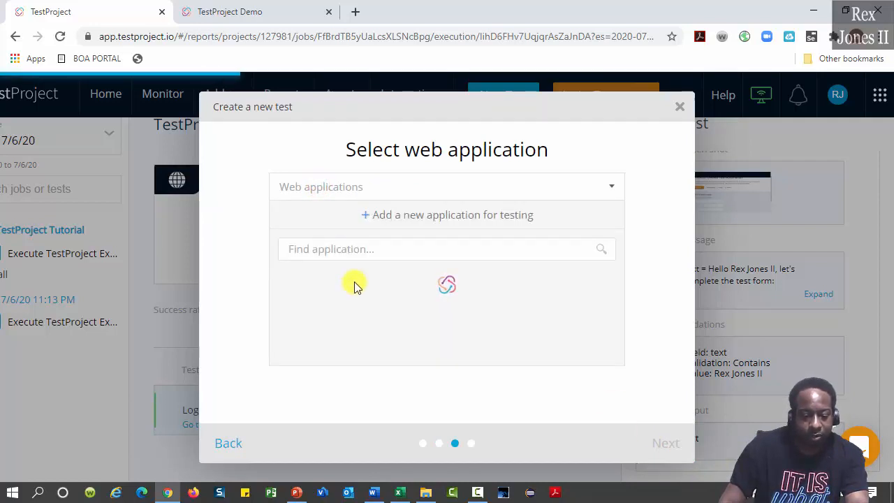
left_click(353, 281)
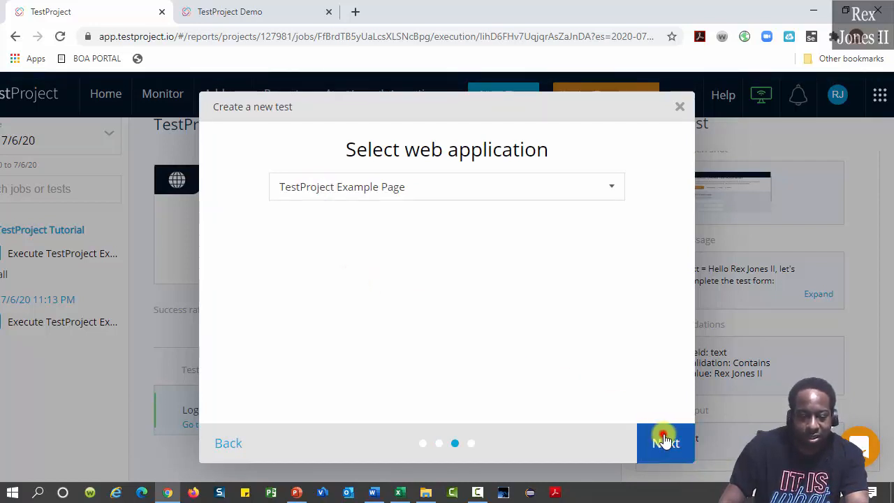
left_click(664, 440)
left_click(368, 260)
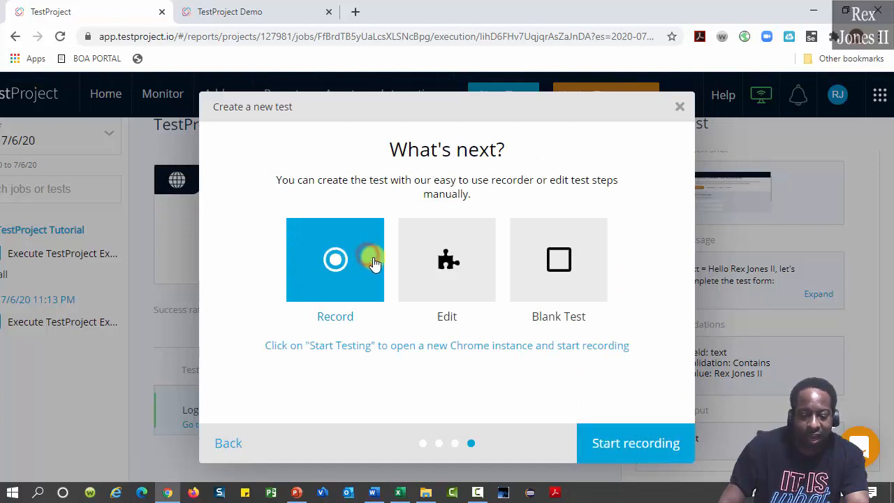
Start recording and change step 1 to a Test step that runs Login Test
left_click(653, 434)
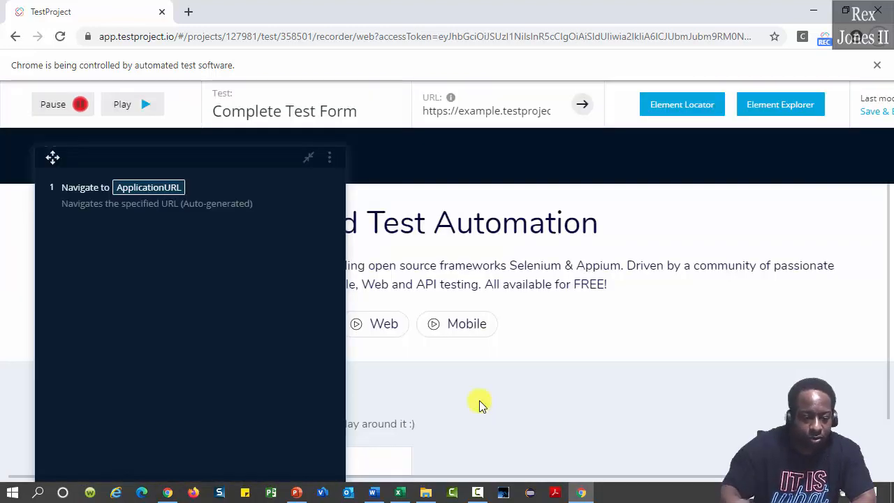
mouse_move(230, 158)
left_mouse_down()
mouse_move(356, 185)
mouse_move(772, 186)
left_mouse_up()
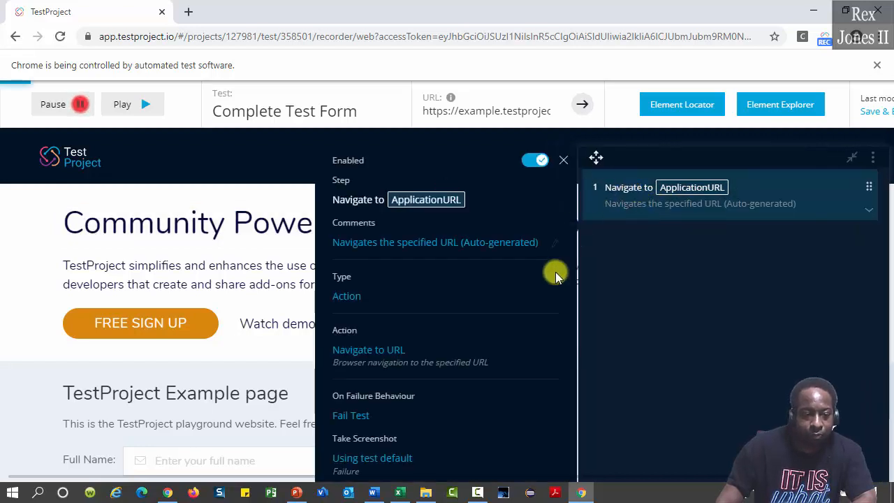
left_click(359, 296)
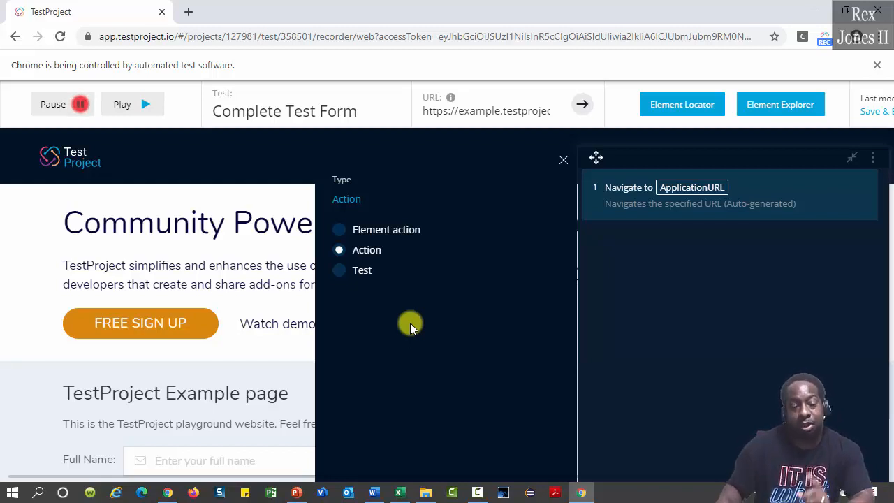
left_click(347, 271)
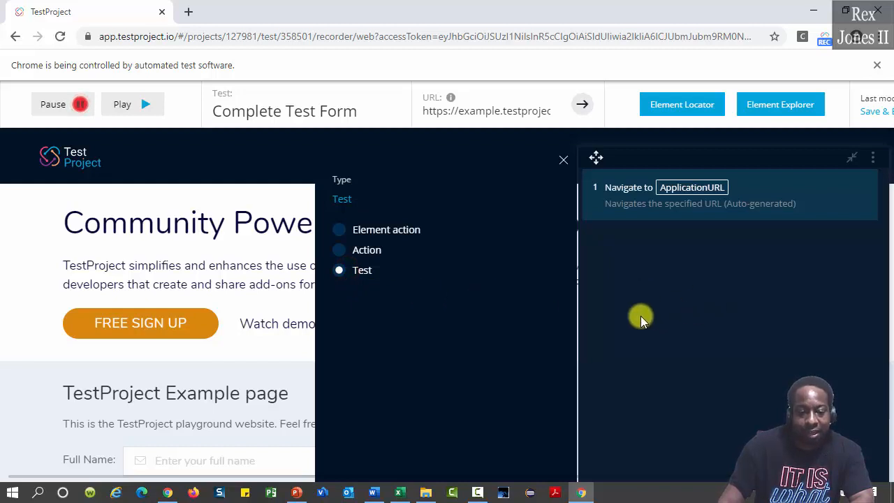
scroll(635, 329, "down", 2)
left_click(550, 433)
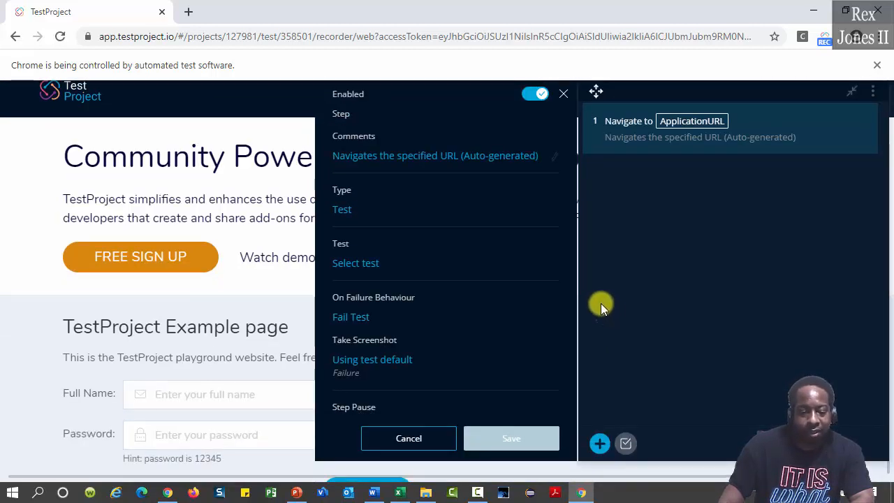
left_click(365, 264)
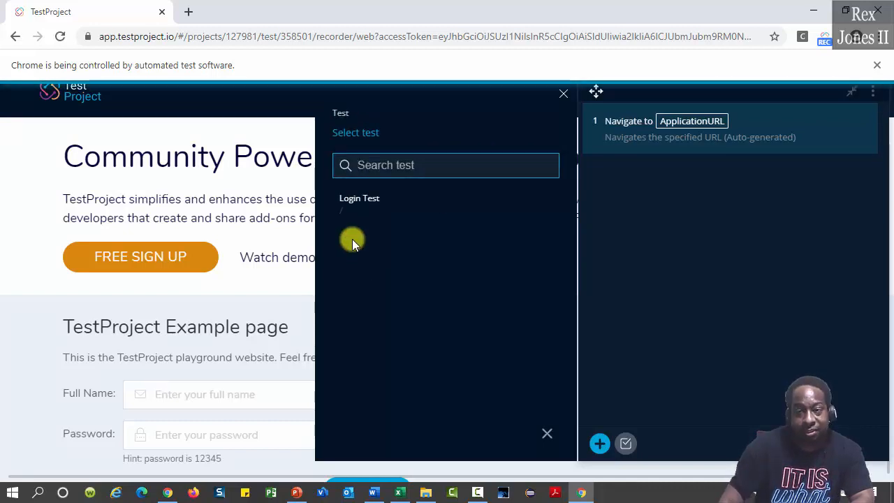
left_click(353, 198)
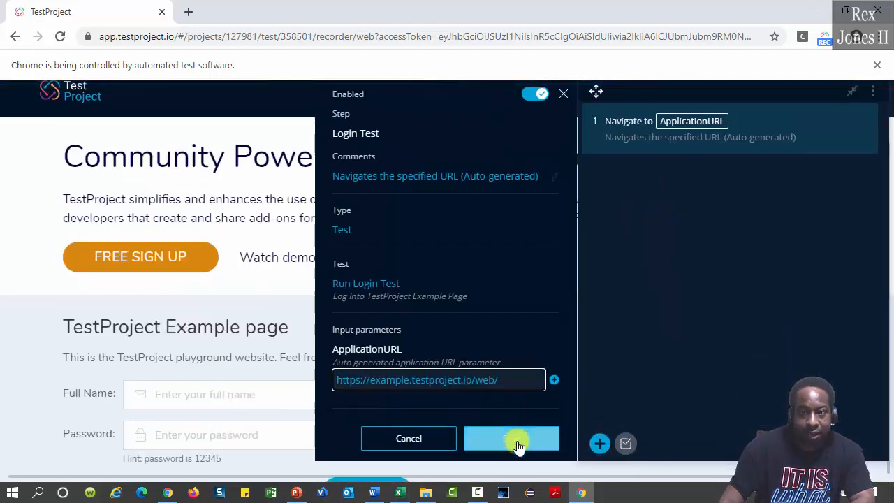
left_click(516, 442)
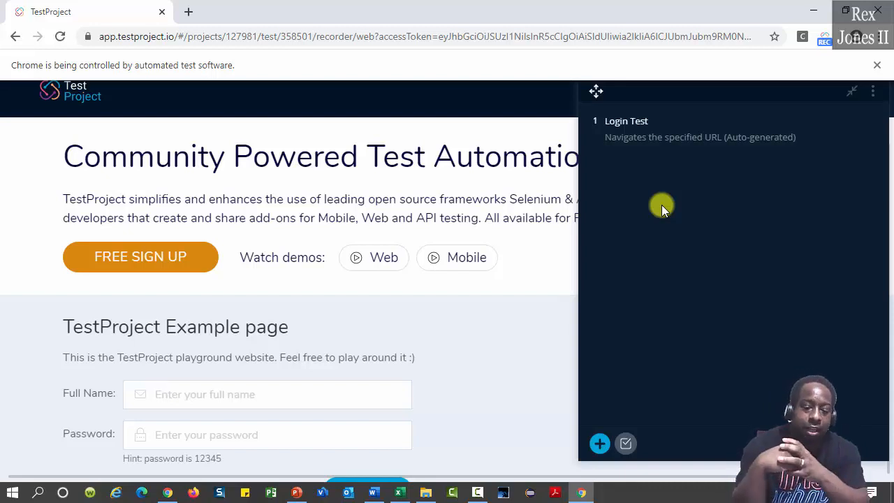
Log in on the example page with the full name and password
left_click(301, 394)
type("Rex Jones II")
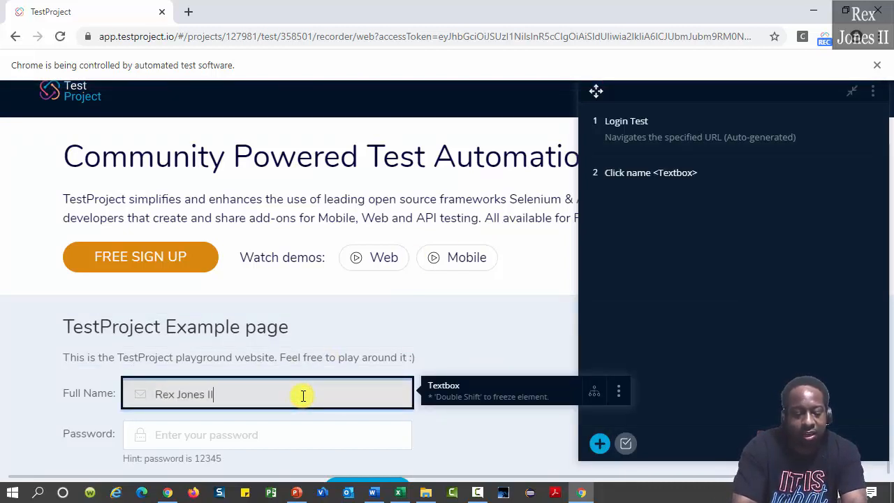
key("Tab")
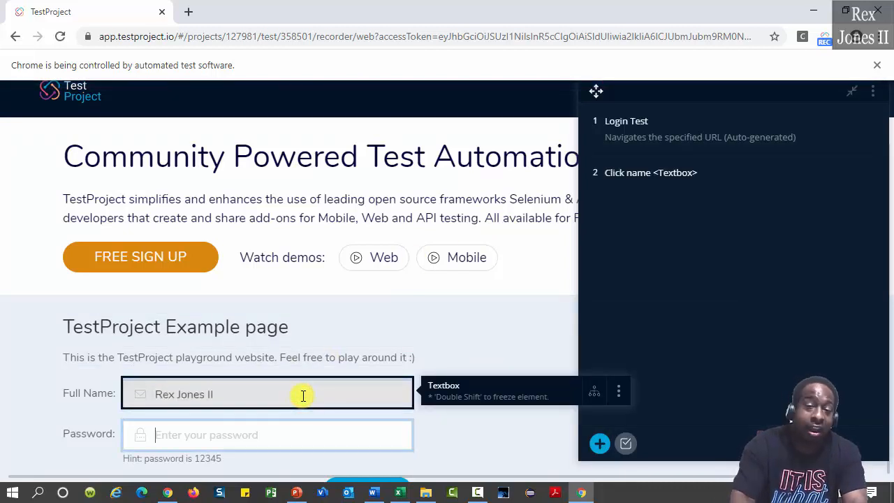
type("123")
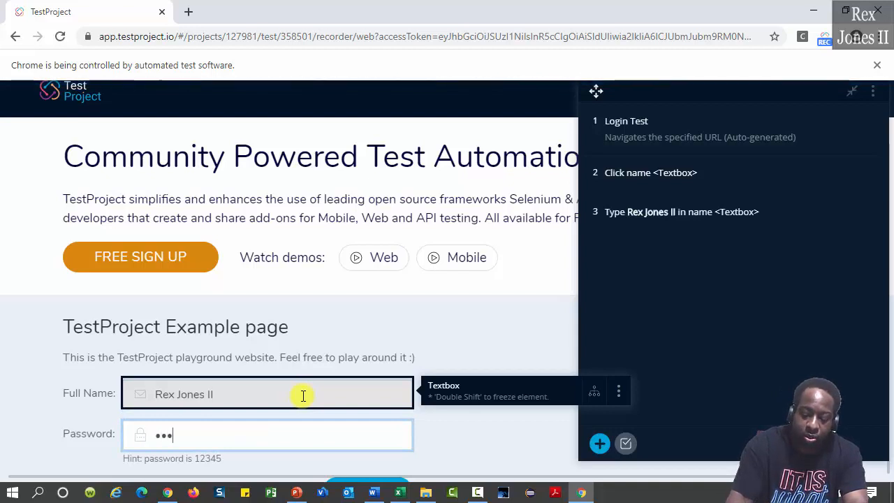
type("45")
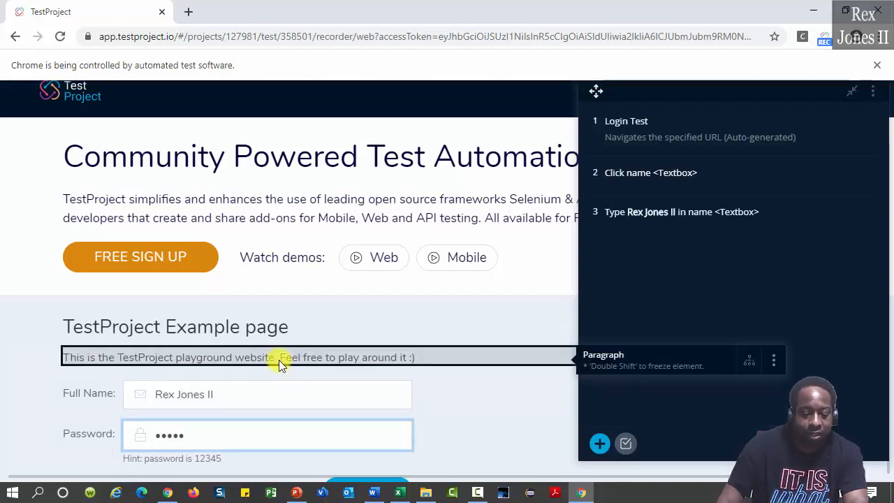
scroll(314, 358, "down", 1)
scroll(356, 370, "down", 1)
left_click(373, 393)
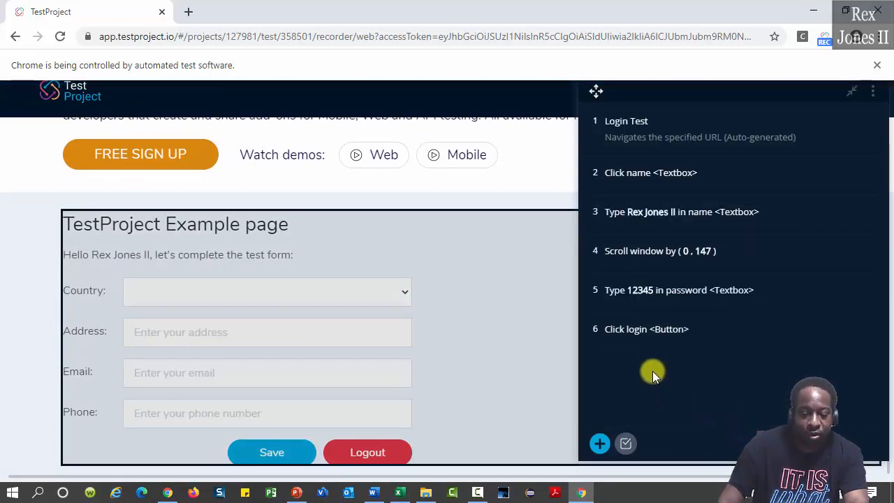
Delete the recorded login steps 2–6 so only Login Test remains
left_click(627, 440)
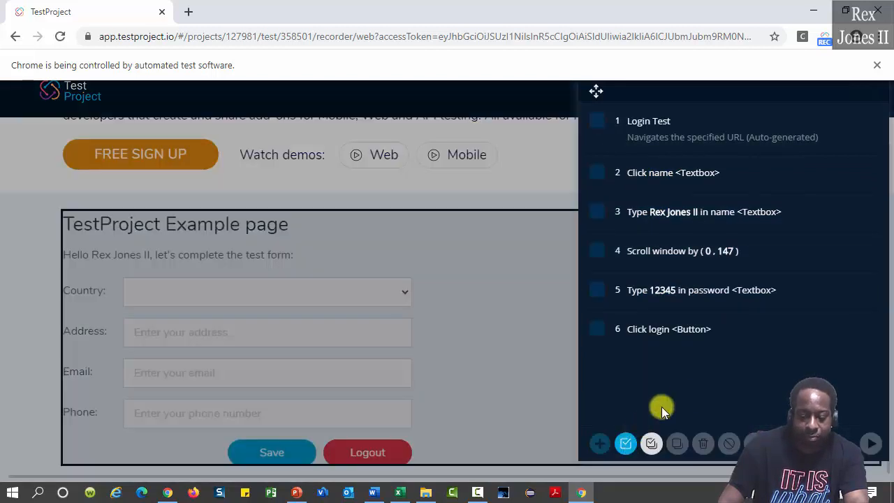
left_click(596, 328)
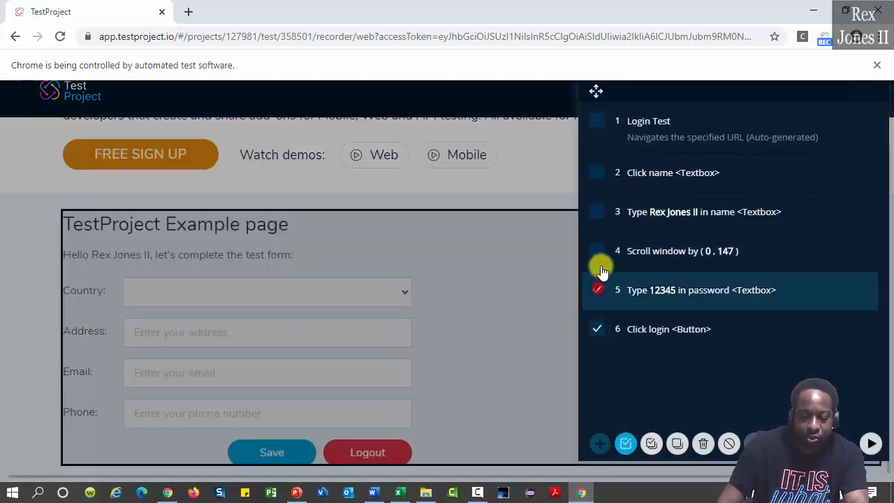
left_click(598, 250)
left_click(597, 211)
left_click(598, 172)
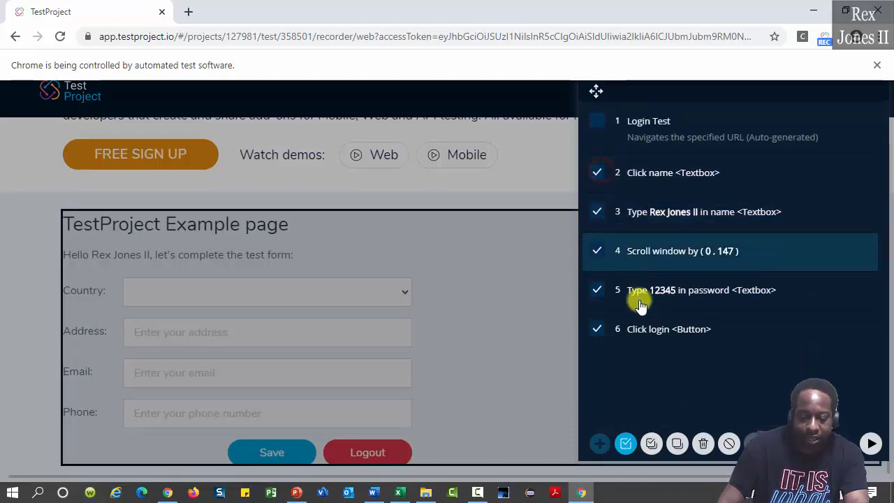
left_click(704, 444)
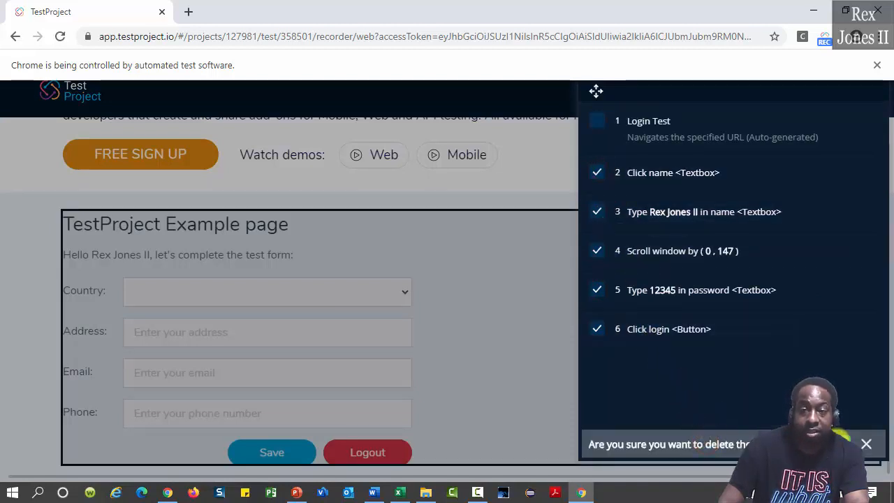
left_click(844, 444)
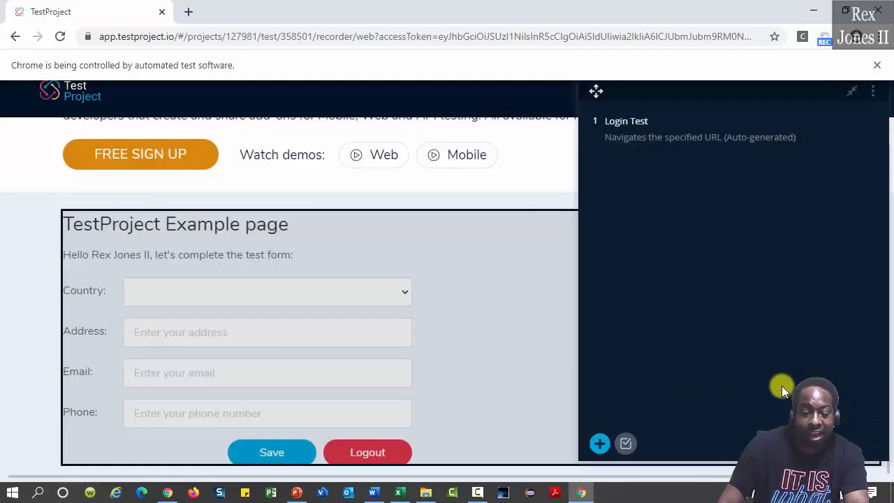
Choose United States as the country and enter the street address
left_click(312, 291)
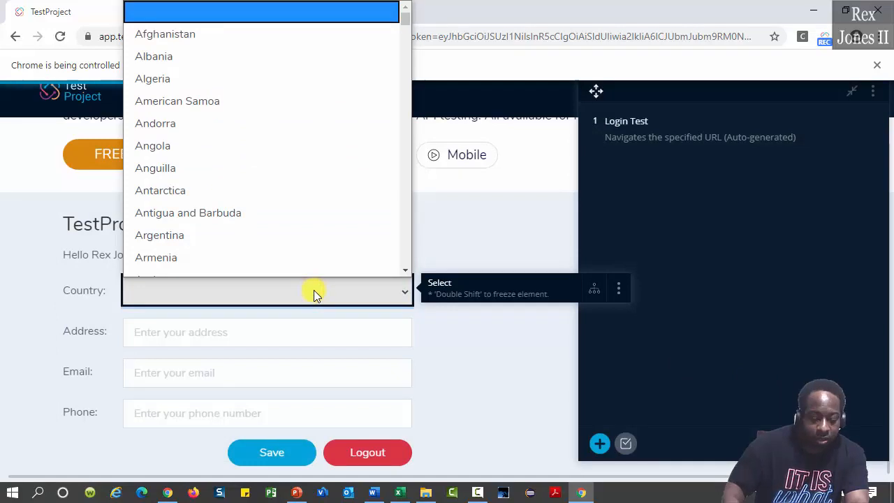
type("un")
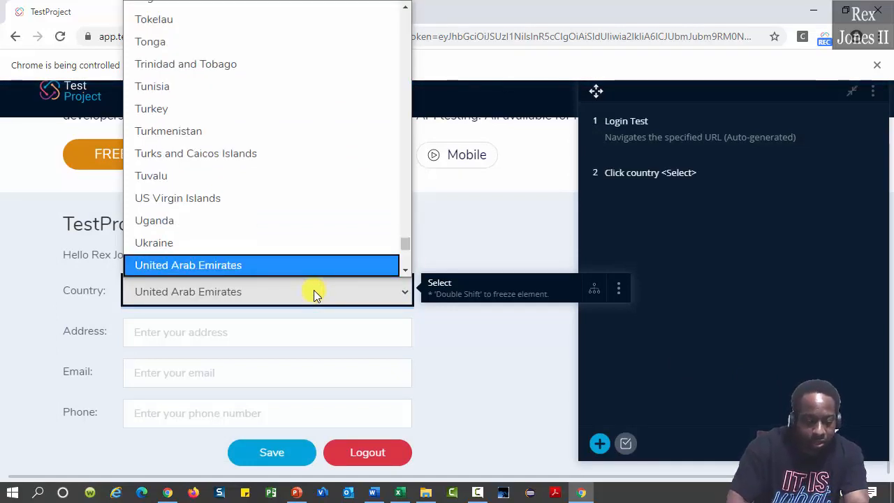
key("Down")
key("Down")
key("Return")
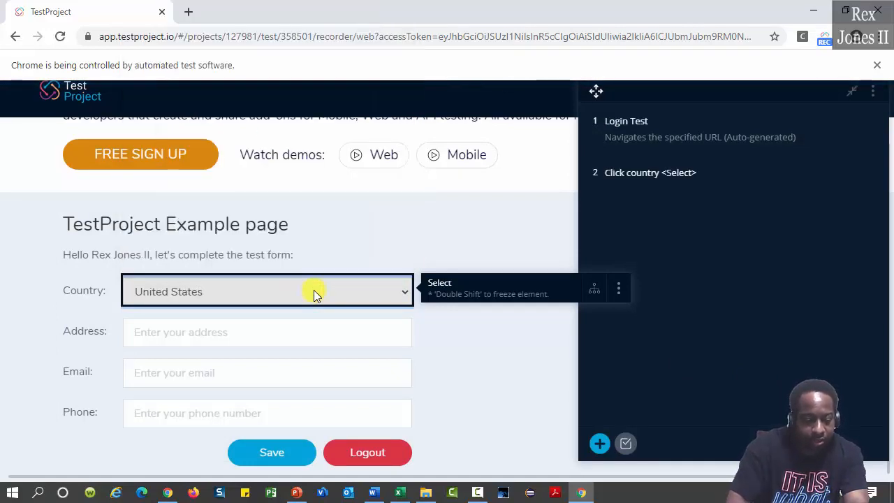
key("Tab")
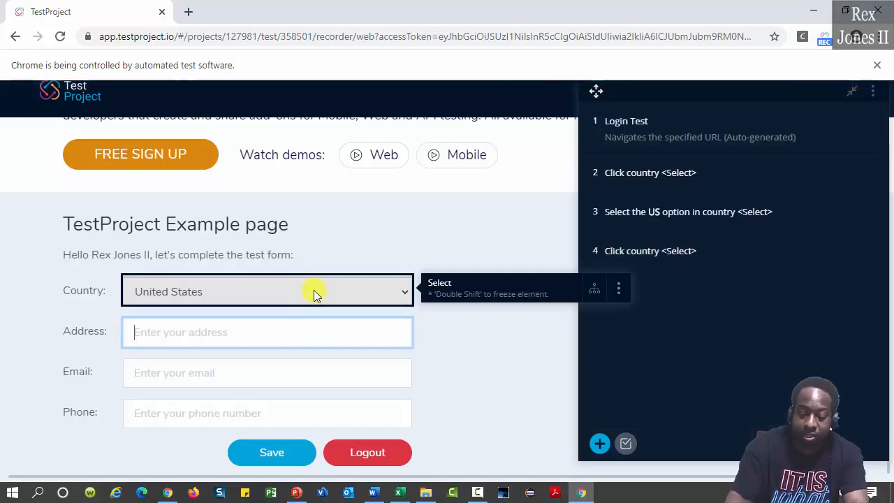
type("1234")
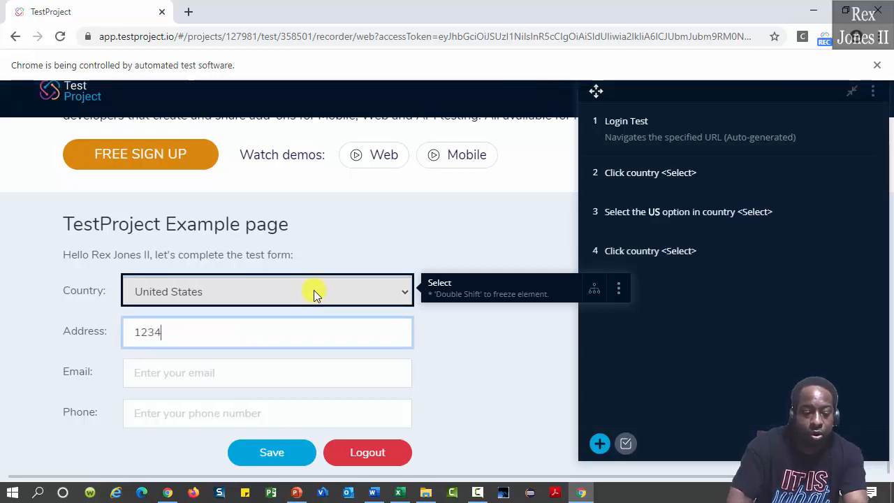
type(" TestP")
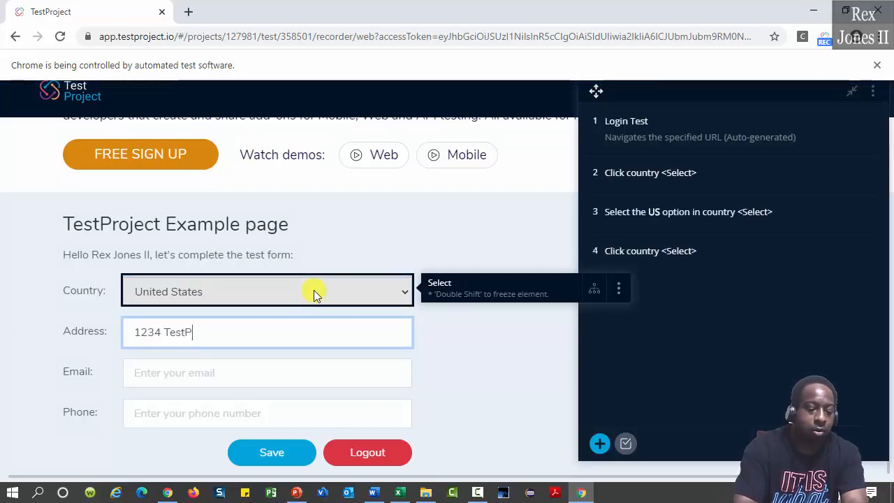
type("roject Avenue")
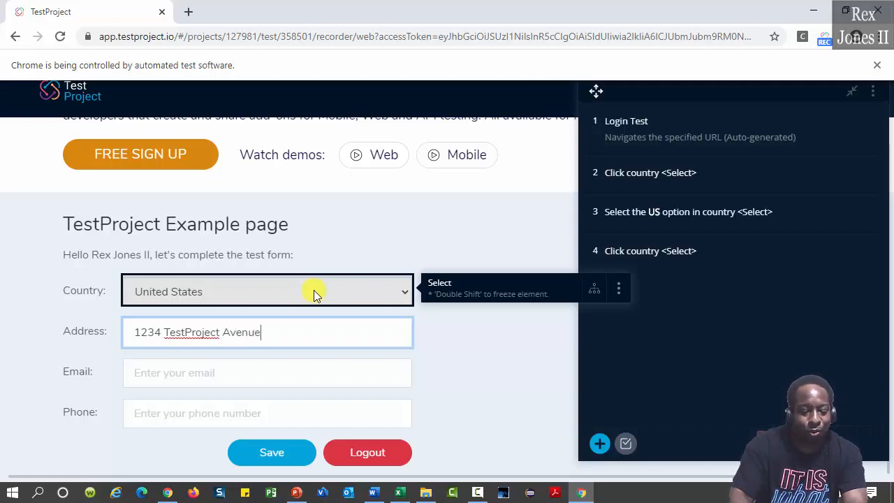
Fill in the e-mail and phone number, save the form, and end recording
key("Tab")
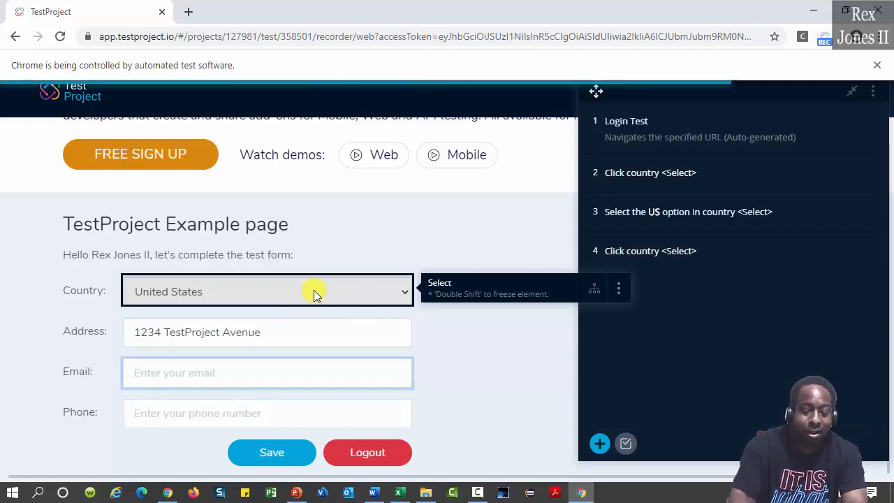
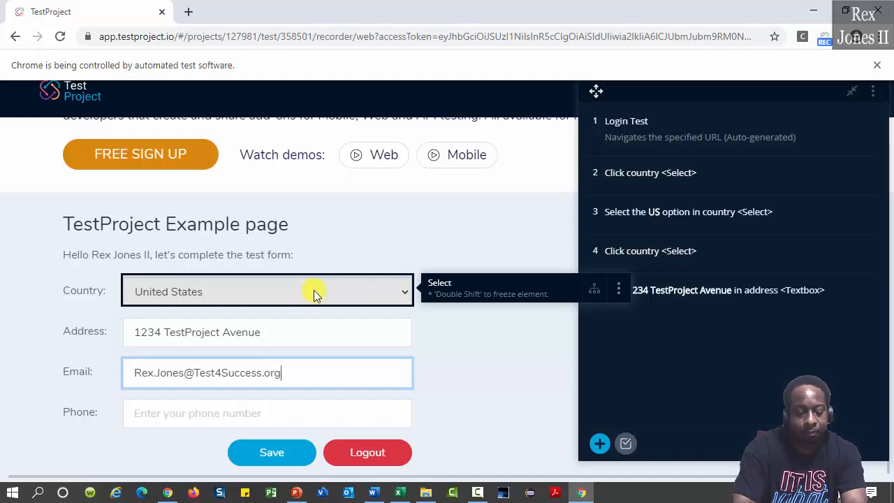
key("Tab")
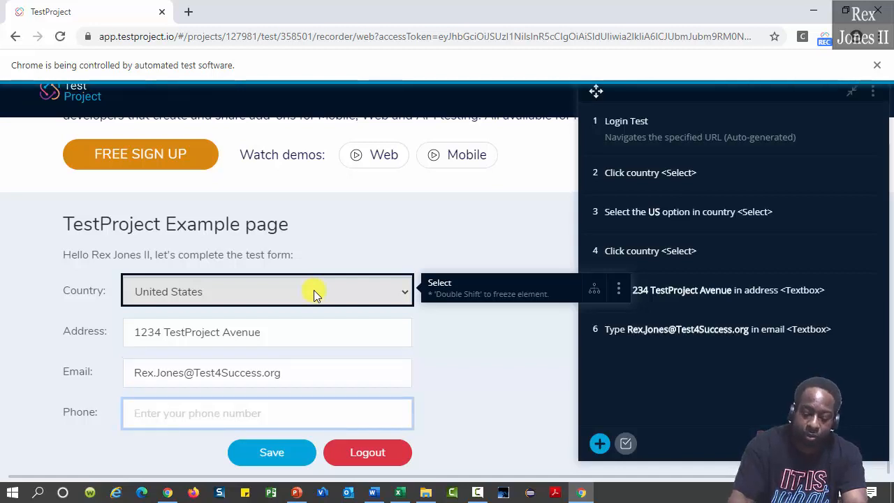
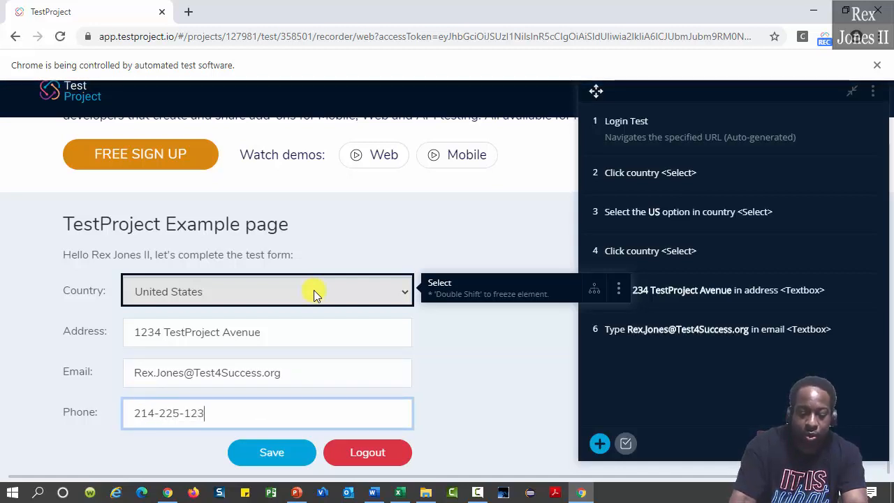
left_click(272, 452)
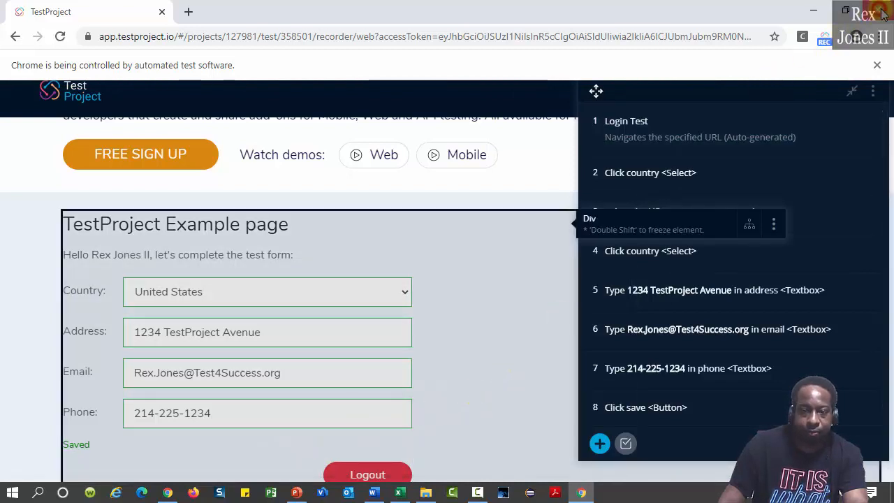
left_click(883, 14)
left_click(515, 115)
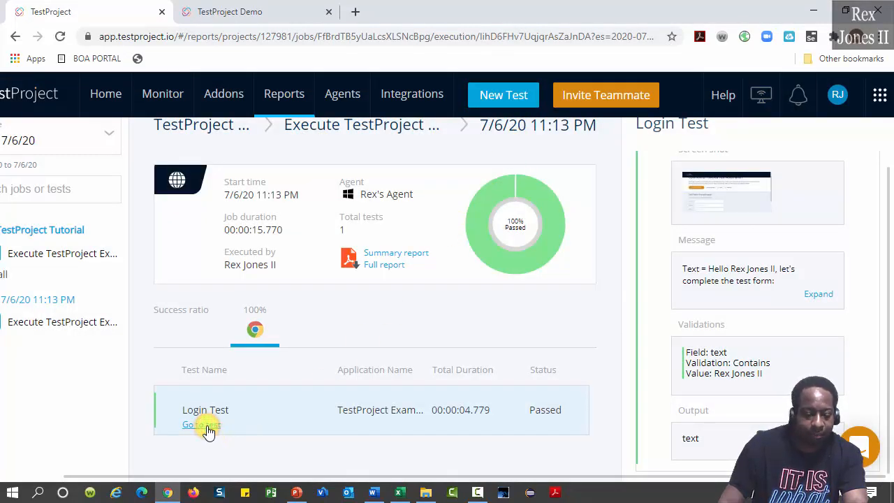
Add Complete Test Form to the Execute TestProject job and remove Login Test from it
left_click(207, 428)
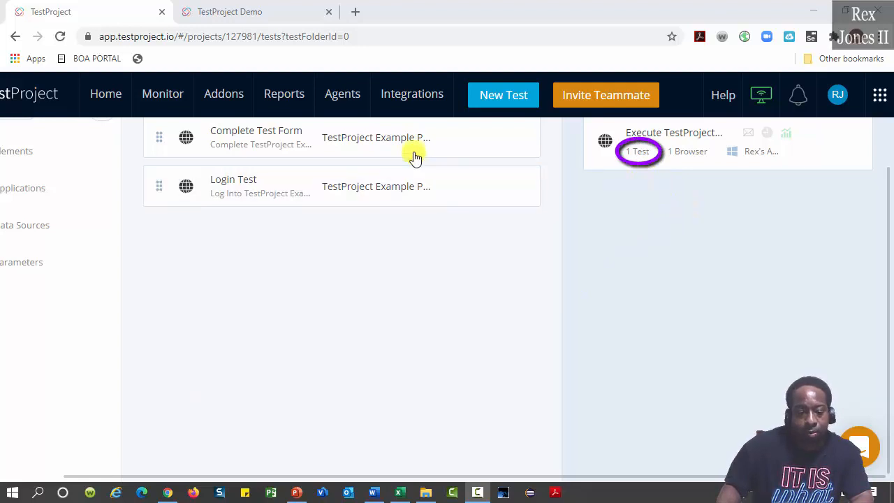
left_click_drag(446, 133, 783, 148)
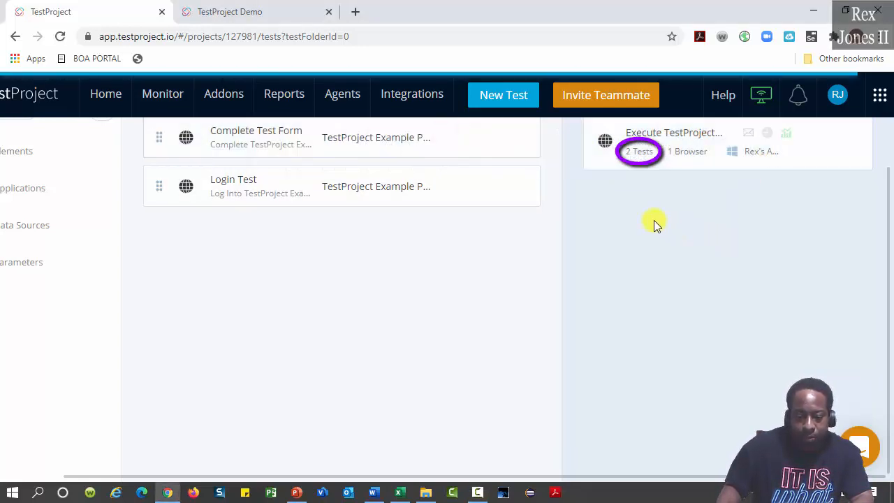
left_click(643, 137)
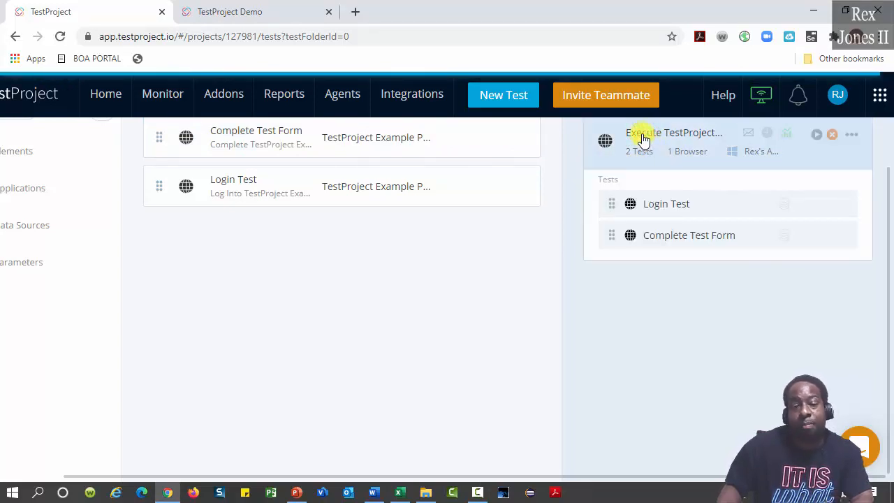
left_click(841, 204)
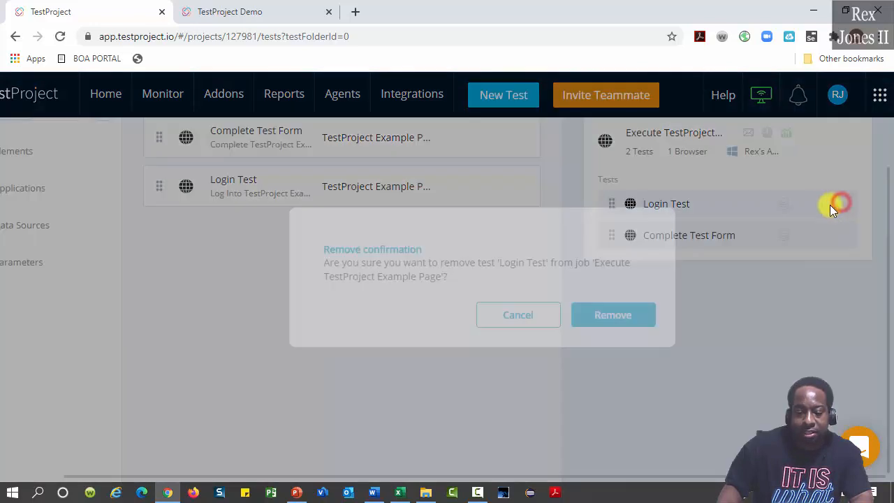
left_click(613, 315)
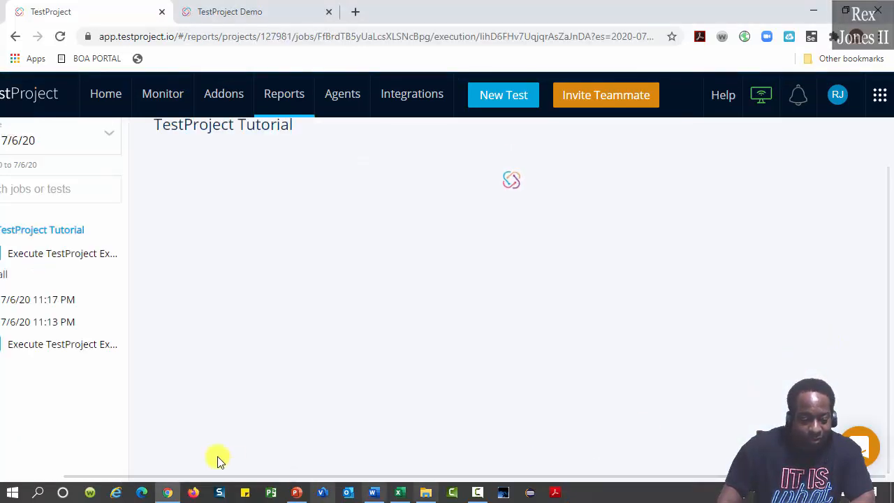
Review the 11:17 PM run's steps, including Login Test's six nested steps
left_click(61, 300)
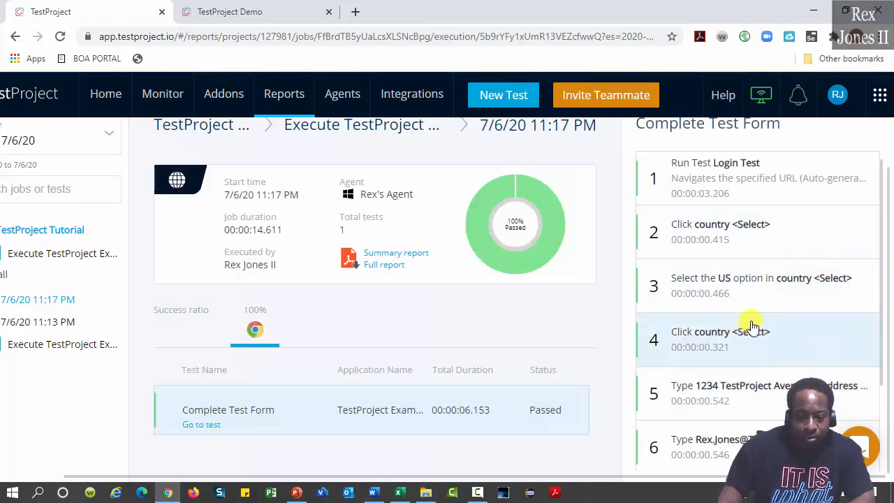
left_click(745, 176)
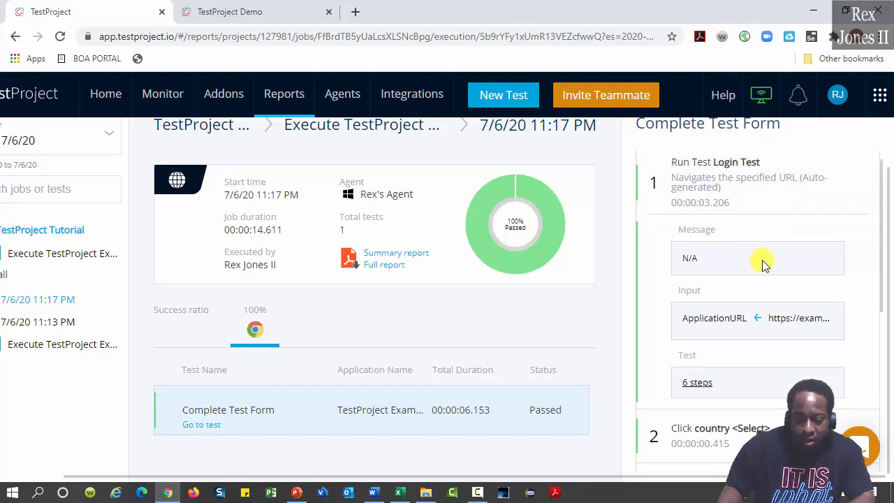
scroll(760, 276, "down", 2)
scroll(758, 279, "up", 2)
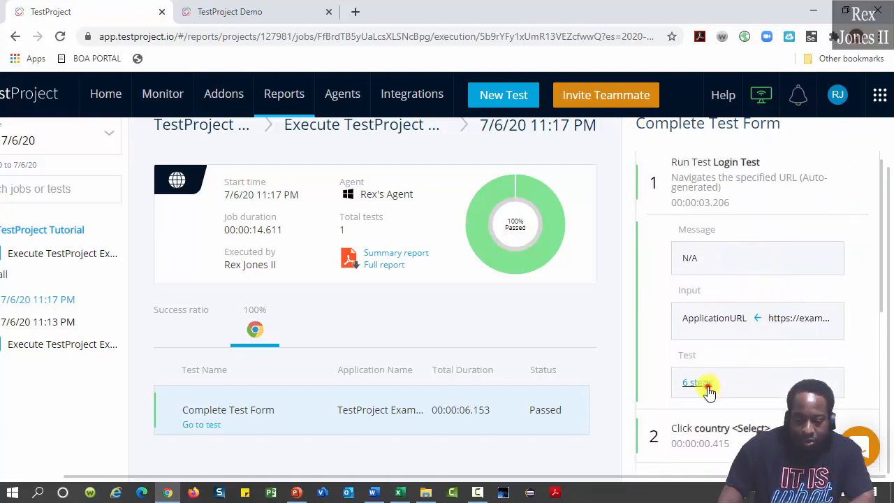
left_click(705, 384)
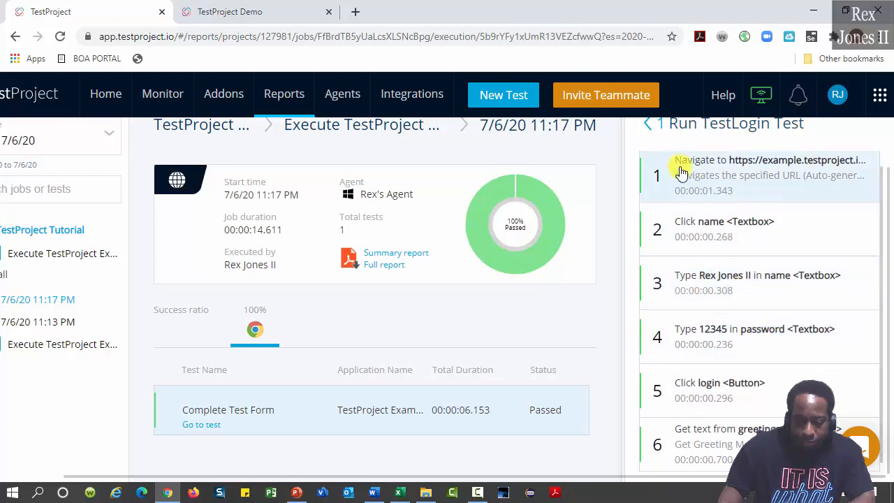
left_click(653, 134)
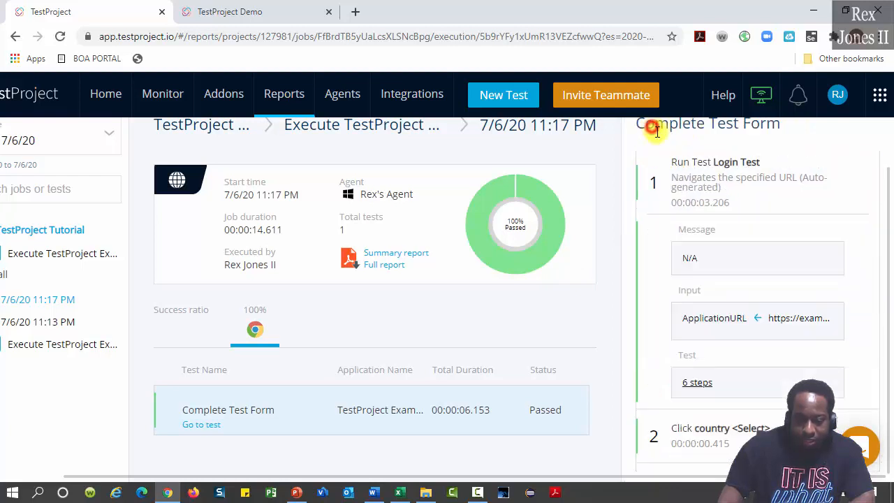
scroll(761, 286, "down", 3)
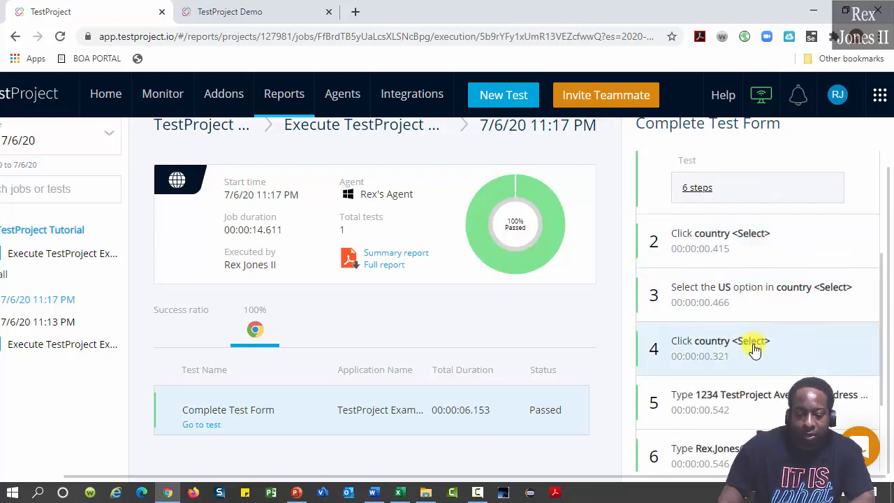
scroll(766, 327, "down", 2)
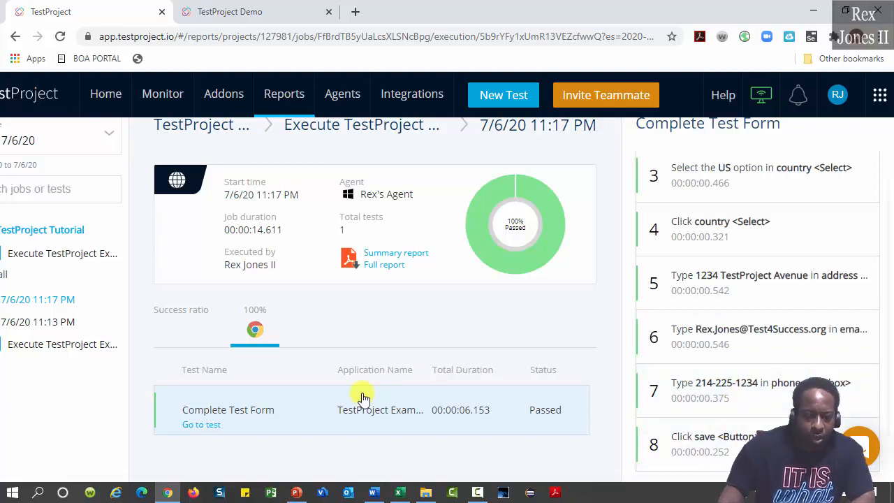
left_click(205, 426)
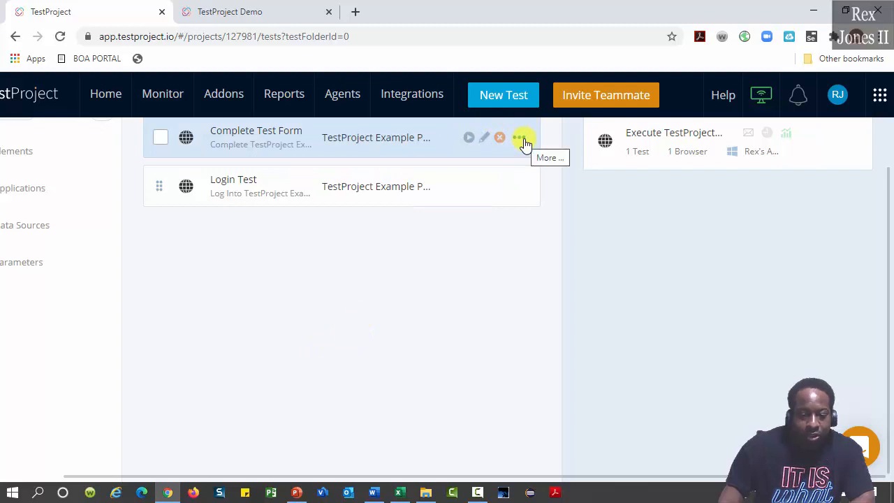
Generate Java code for Chrome from Complete Test Form with package io.testproject.completetestform
left_click(523, 139)
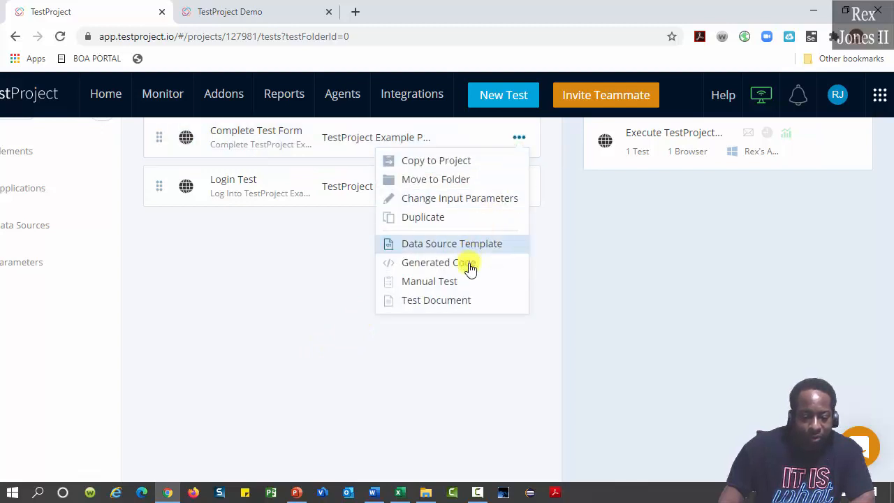
left_click(472, 269)
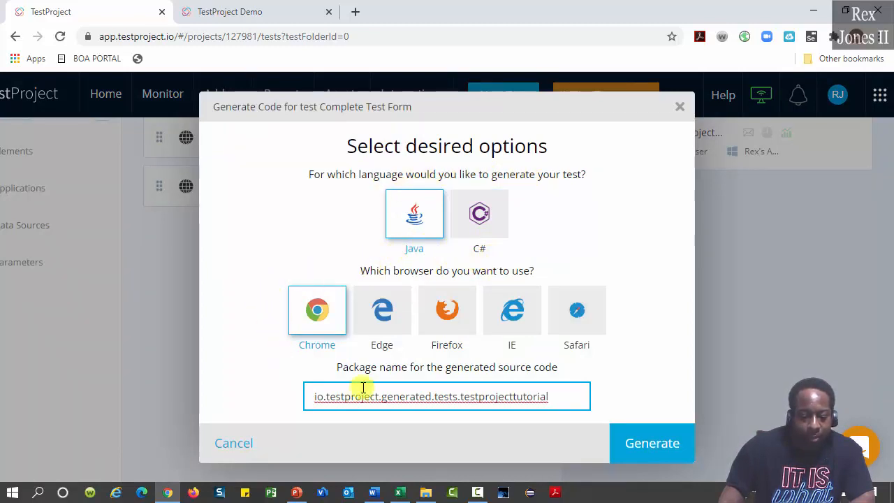
double_click(569, 399)
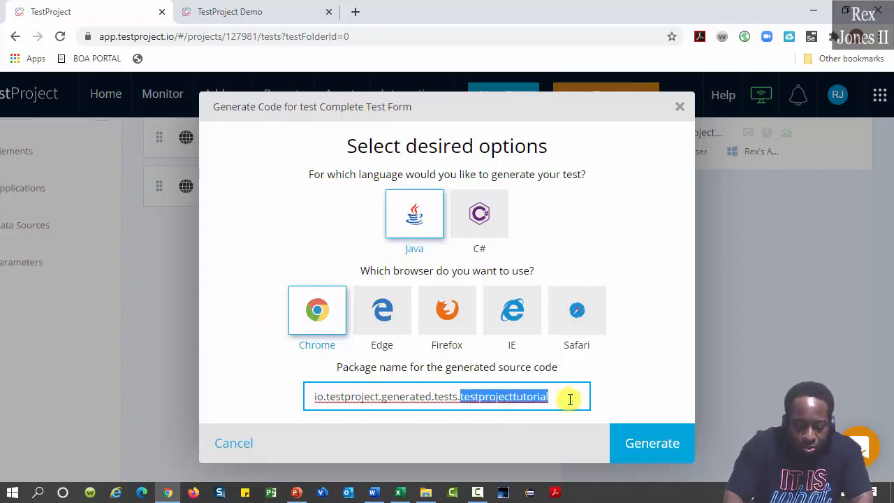
key("ctrl+shift+Left")
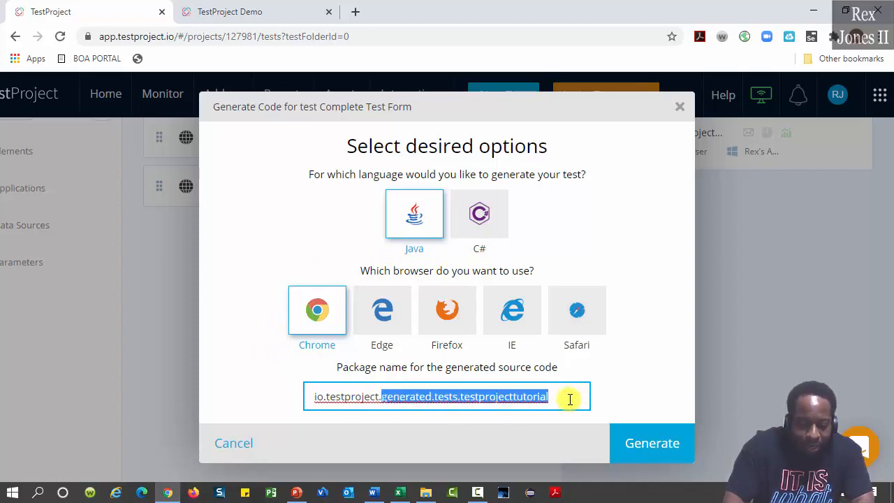
type("completetestform")
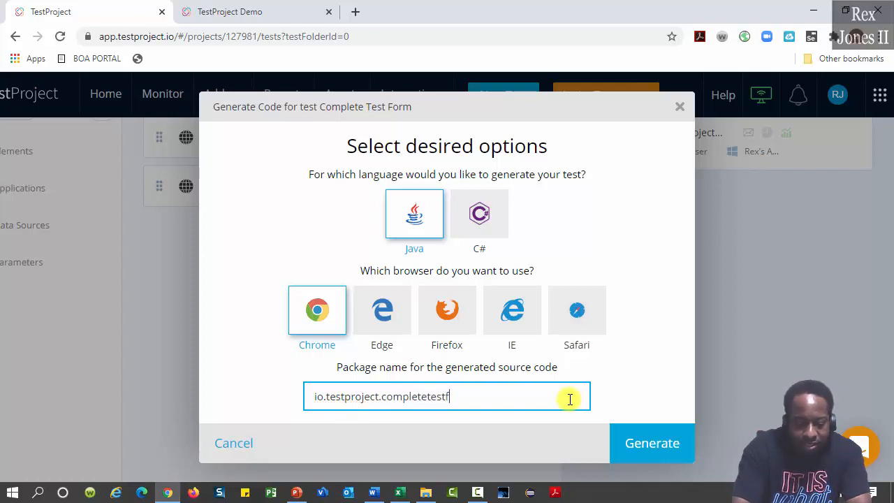
left_click(659, 442)
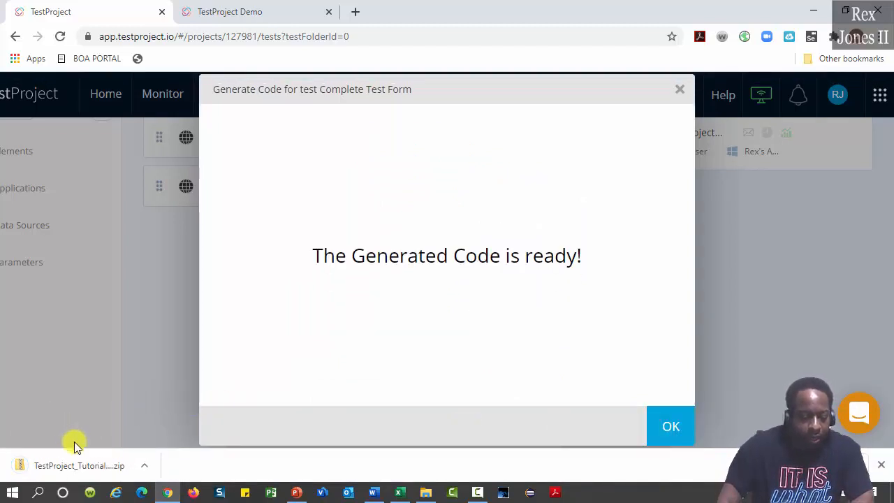
Open the downloaded code zip and drill into its src and main folders
left_click(144, 465)
left_click(165, 378)
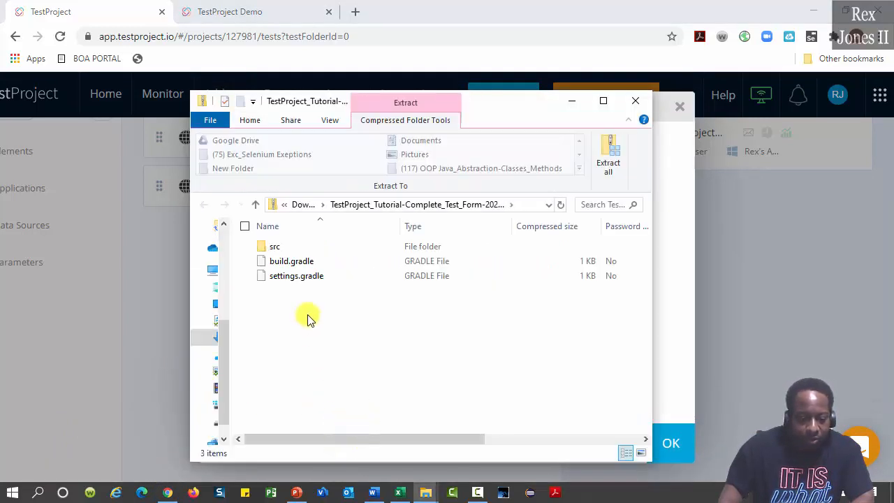
left_click(266, 244)
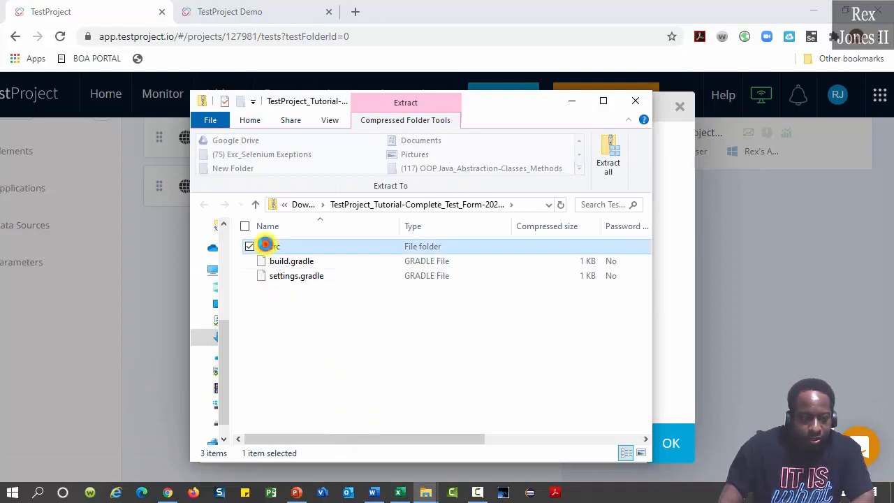
double_click(269, 245)
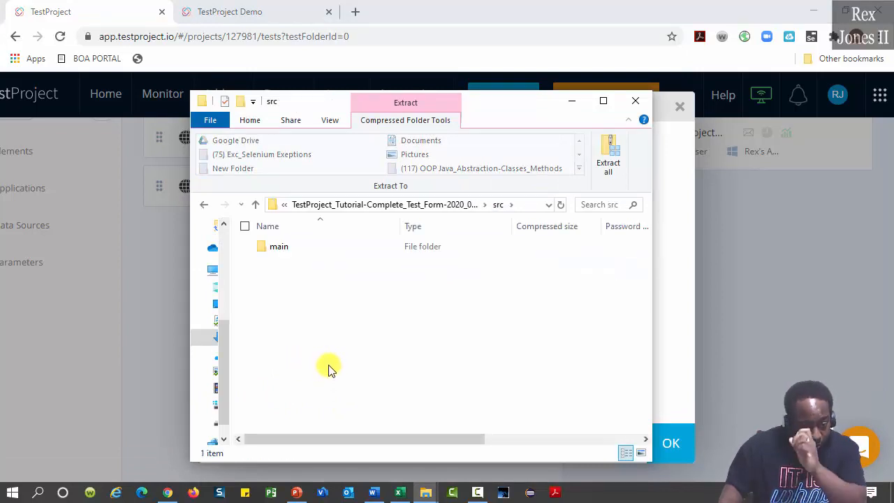
left_click(257, 246)
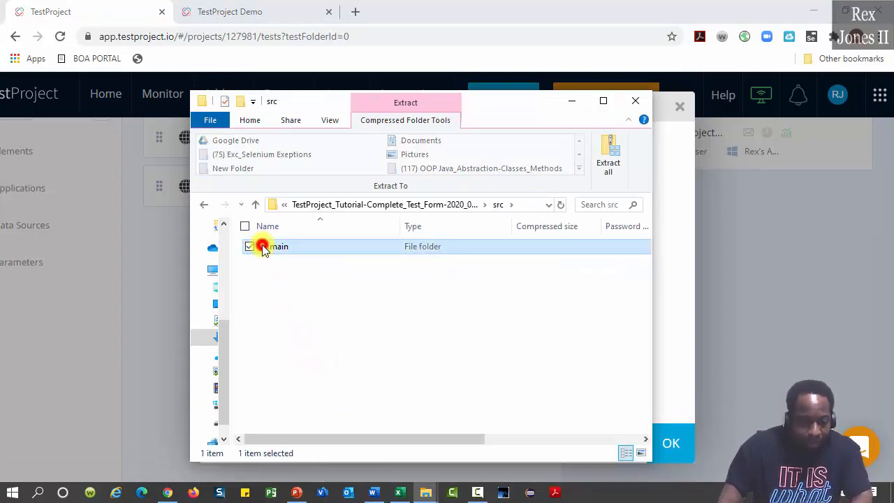
double_click(274, 251)
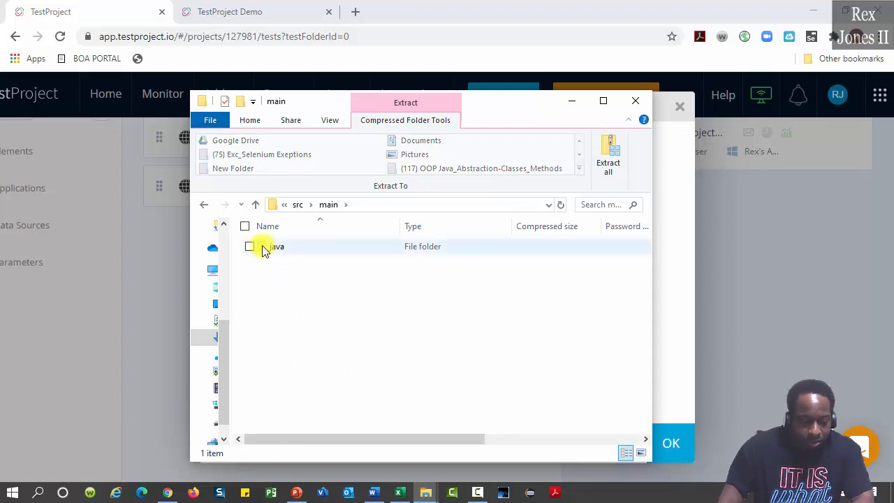
Go through java > io > testproject > completetestform, maximize Explorer, and right-click LoginTest.java
left_click(262, 248)
double_click(262, 248)
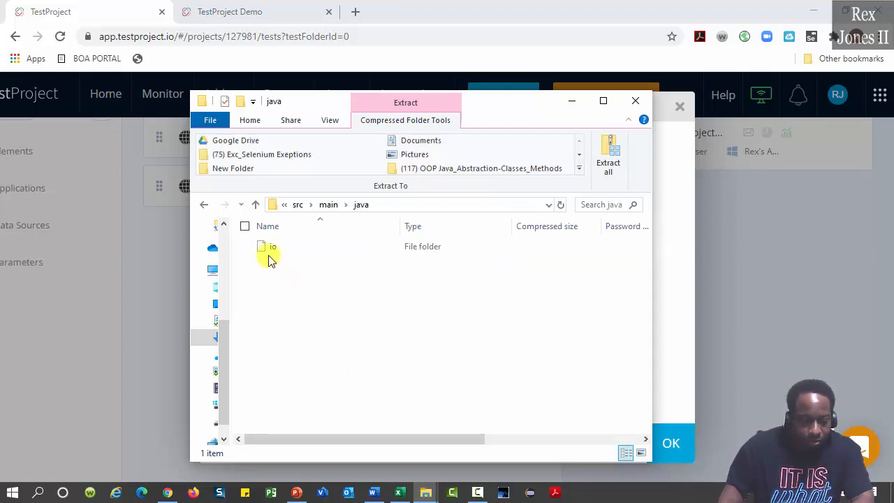
left_click(265, 251)
double_click(264, 249)
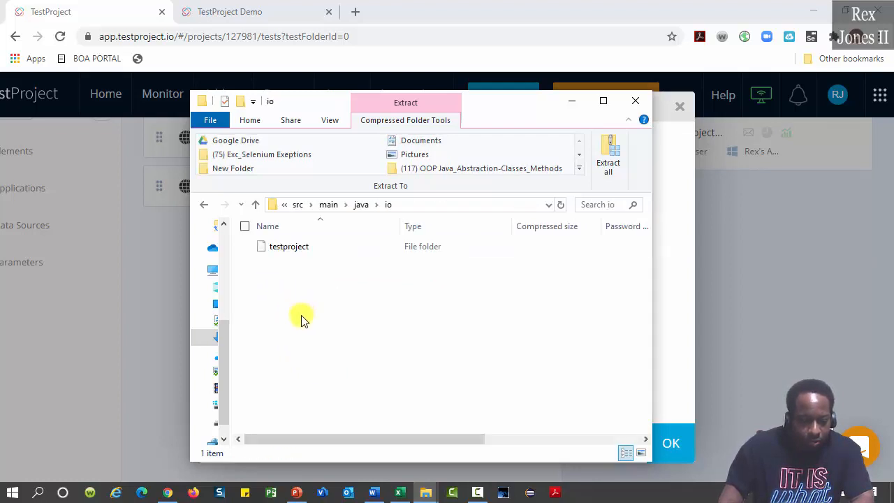
double_click(264, 250)
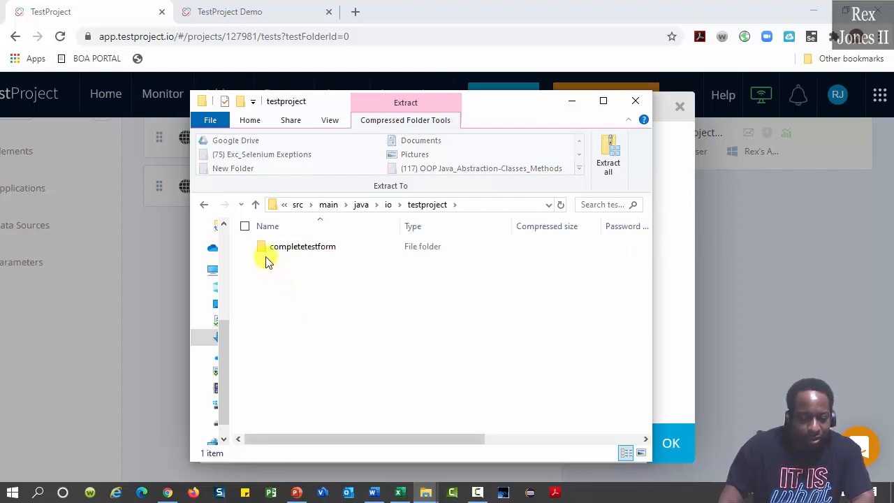
left_click(262, 249)
double_click(505, 241)
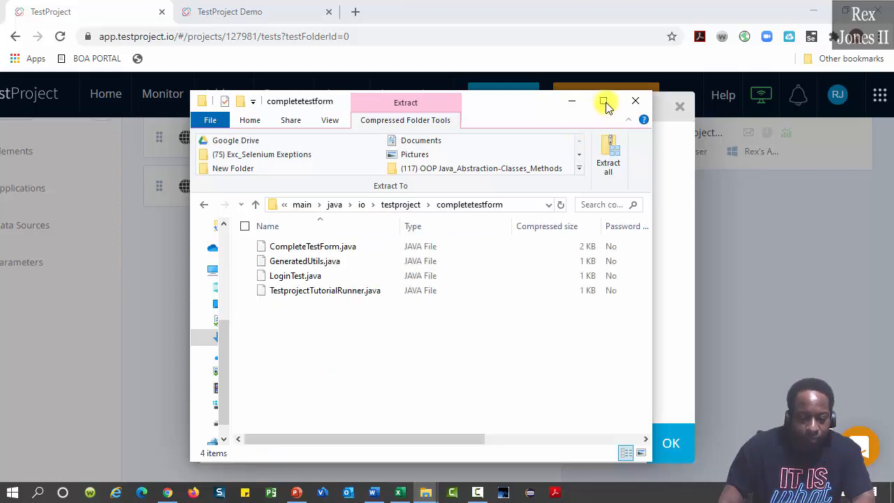
left_click(603, 101)
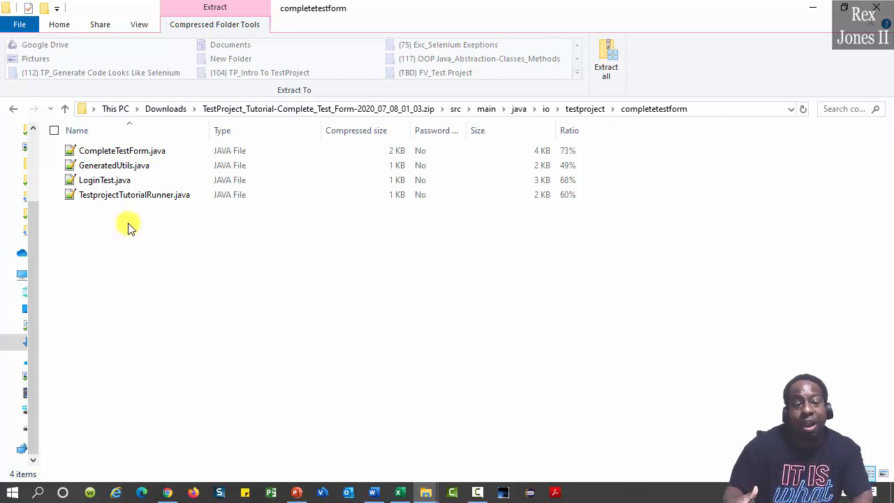
left_click(104, 180)
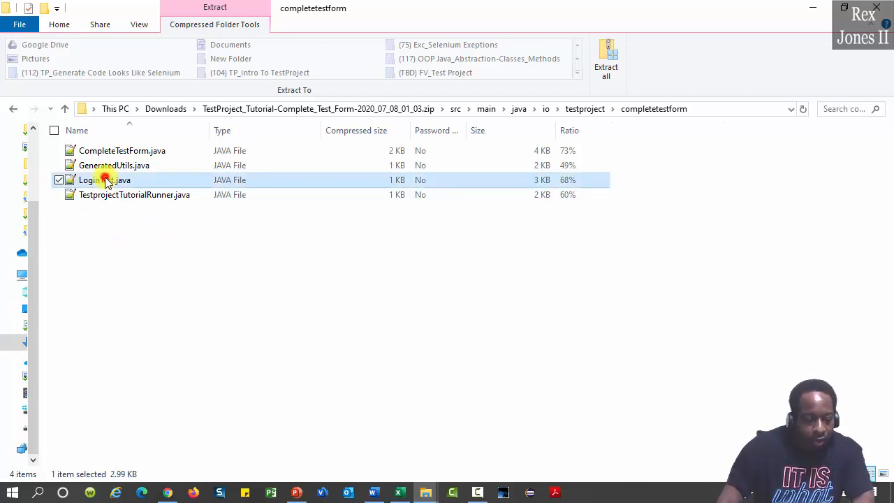
right_click(105, 182)
Open LoginTest.java in Notepad++ and highlight the execute method and line 37 driver declaration
left_click(79, 191)
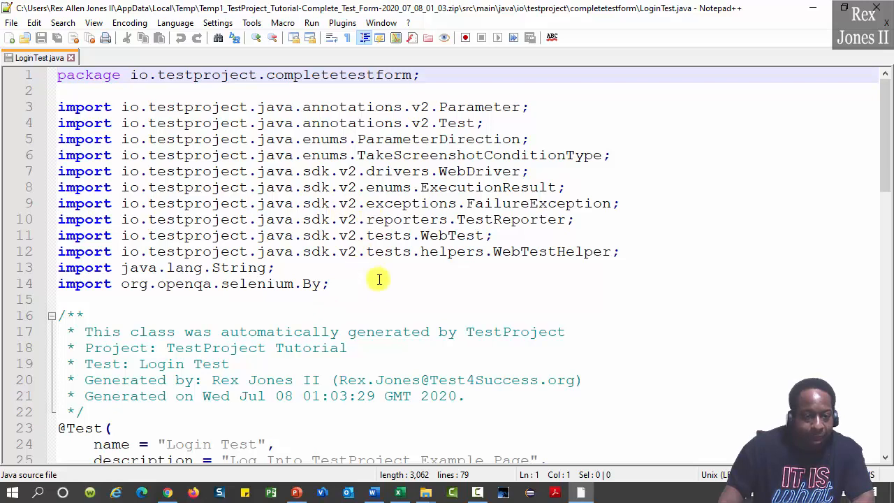
scroll(383, 285, "down", 5)
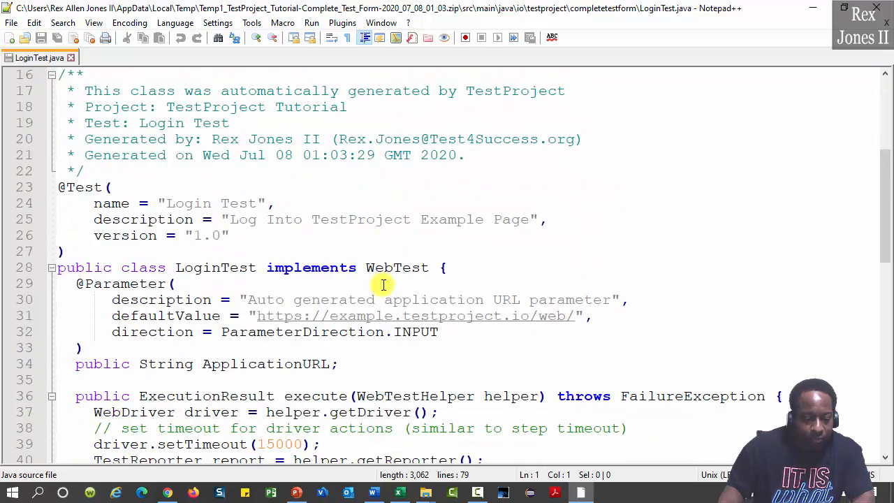
scroll(384, 284, "down", 1)
double_click(307, 348)
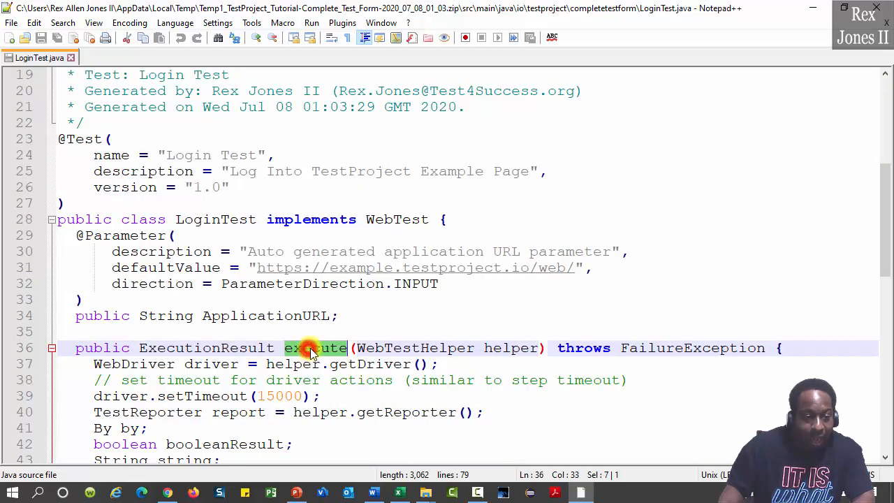
scroll(235, 365, "down", 3)
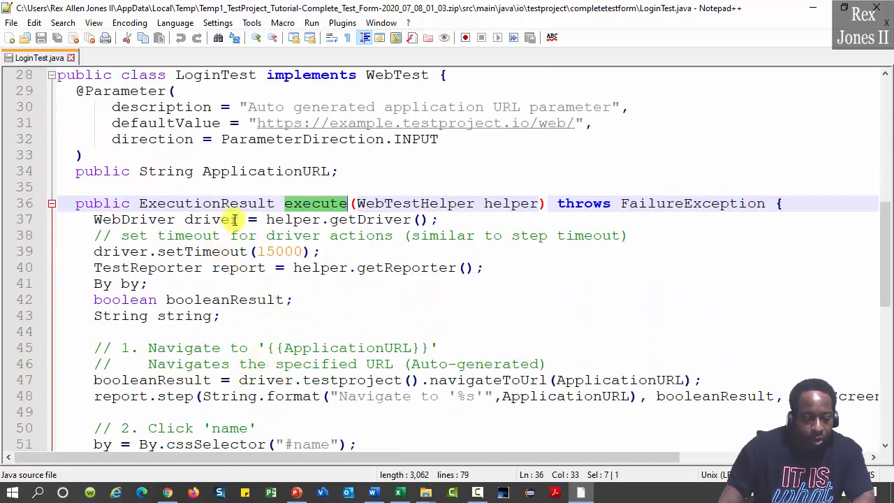
left_click_drag(239, 219, 84, 219)
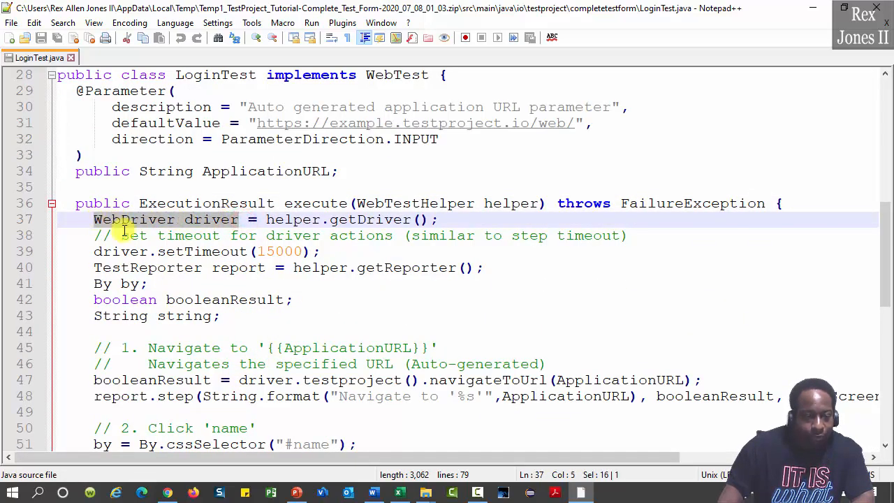
Review the Get Greeting Message step and its Always screenshot condition, then minimize Notepad++
scroll(343, 299, "down", 6)
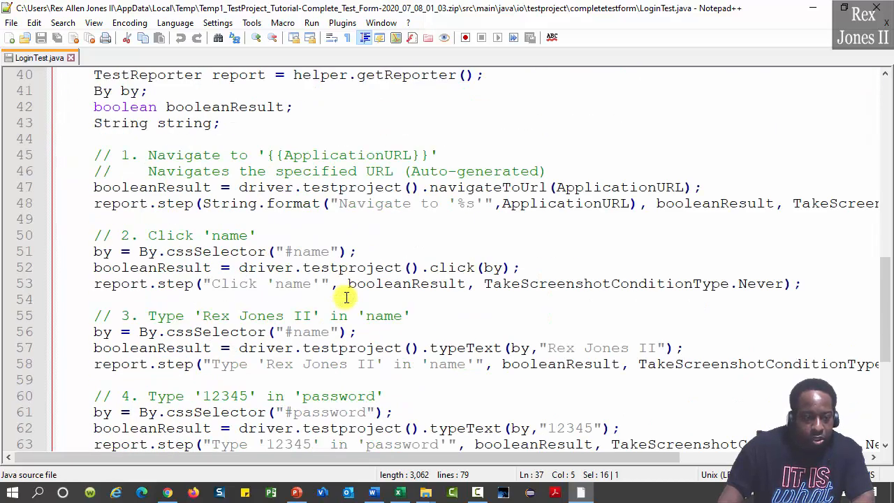
scroll(345, 298, "down", 1)
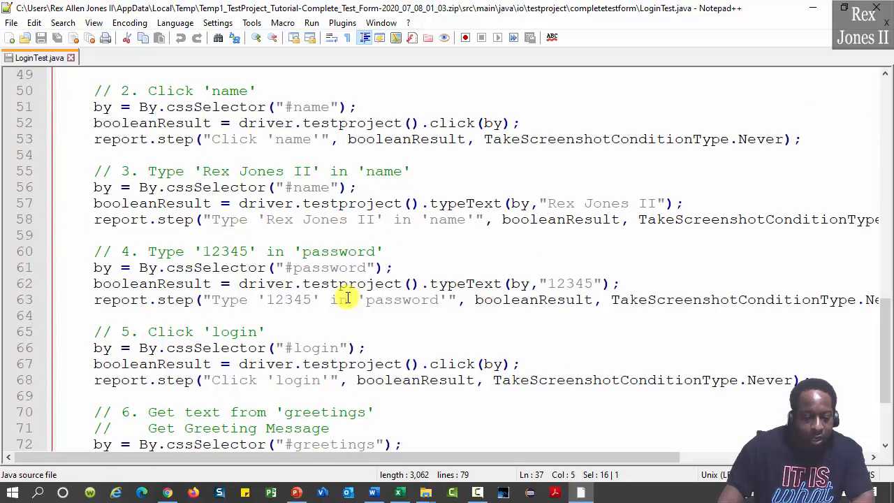
scroll(347, 298, "down", 1)
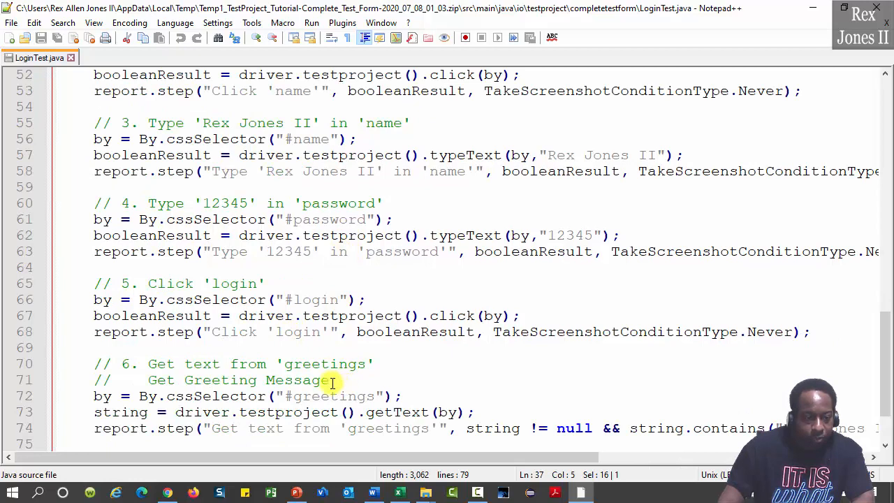
left_click_drag(355, 380, 98, 380)
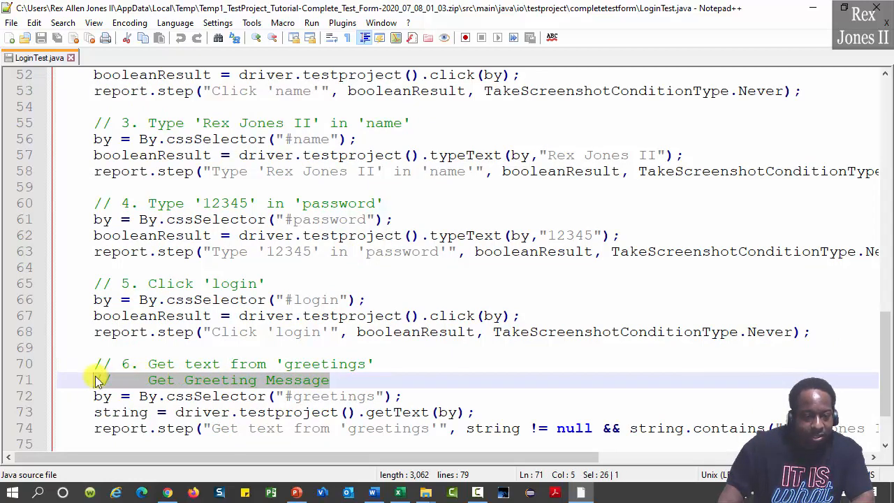
scroll(445, 349, "down", 2)
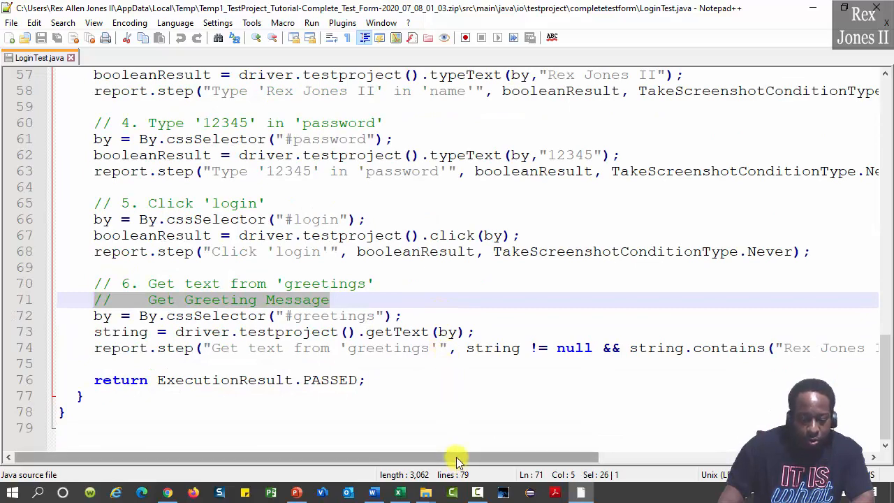
left_click_drag(456, 457, 740, 456)
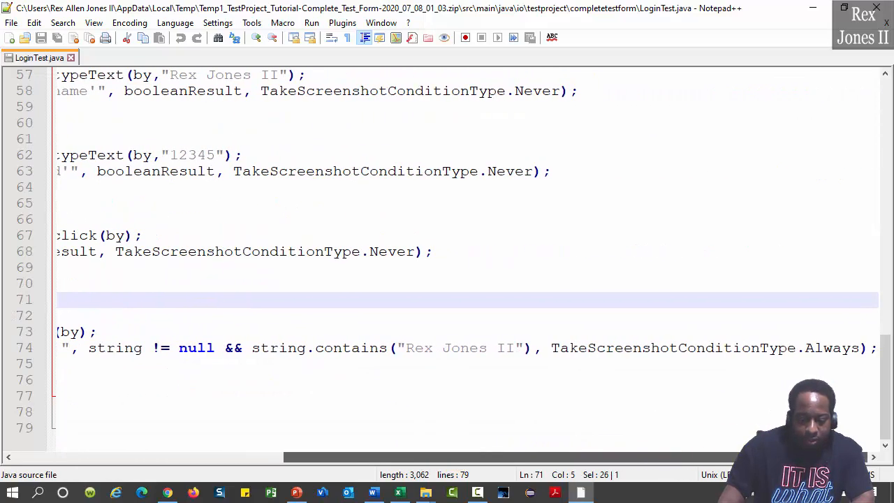
left_click(829, 349)
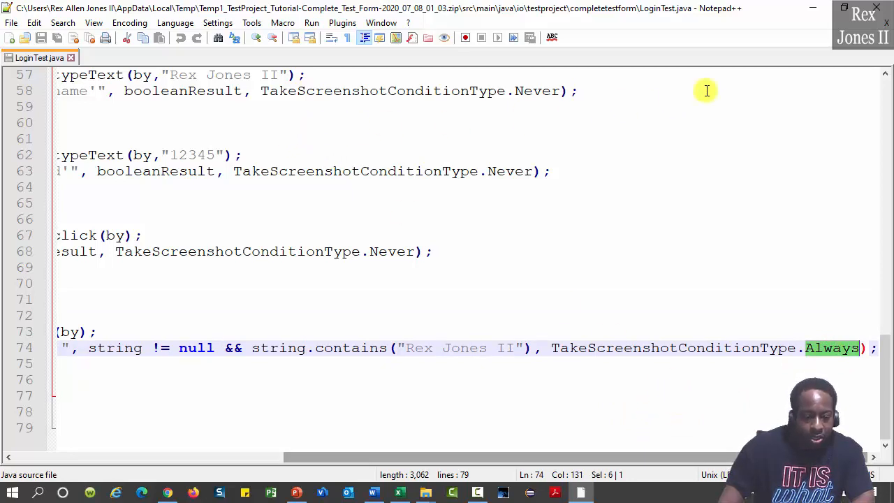
left_click(813, 9)
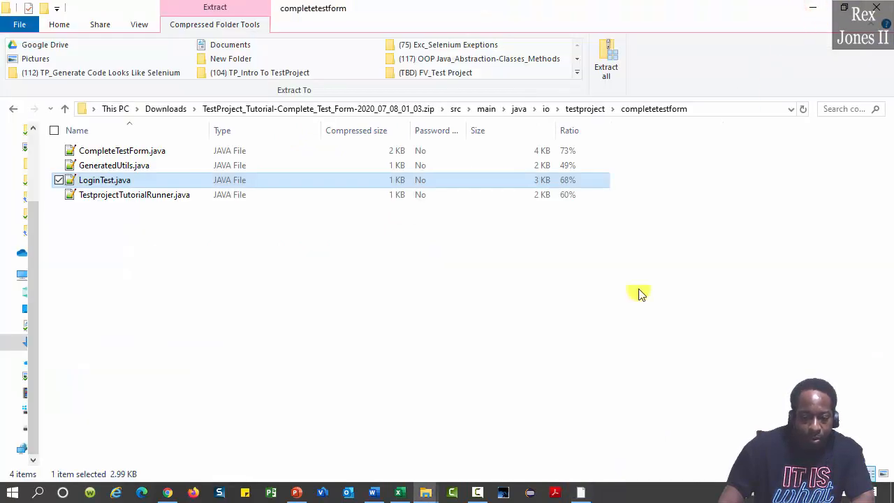
Open CompleteTestForm.java in a new Notepad++ tab and highlight step 1's Log Into TestProject comment
left_click(100, 150)
right_click(101, 151)
left_click(90, 156)
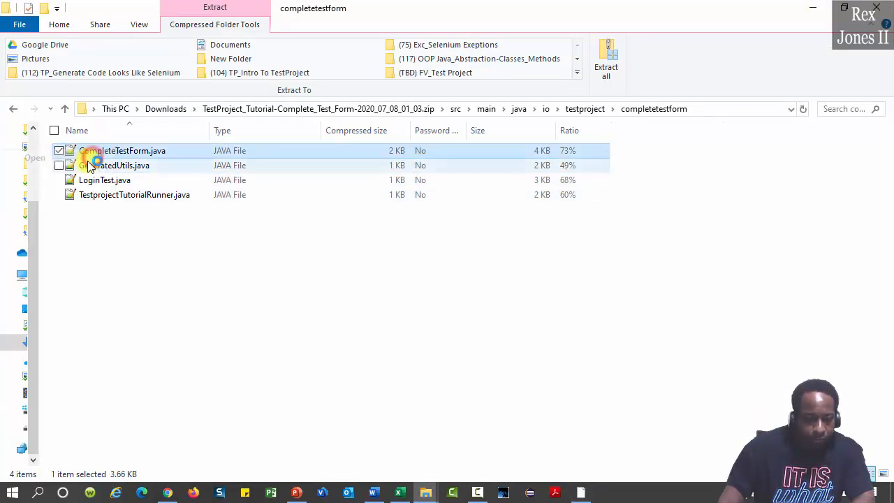
scroll(206, 302, "down", 8)
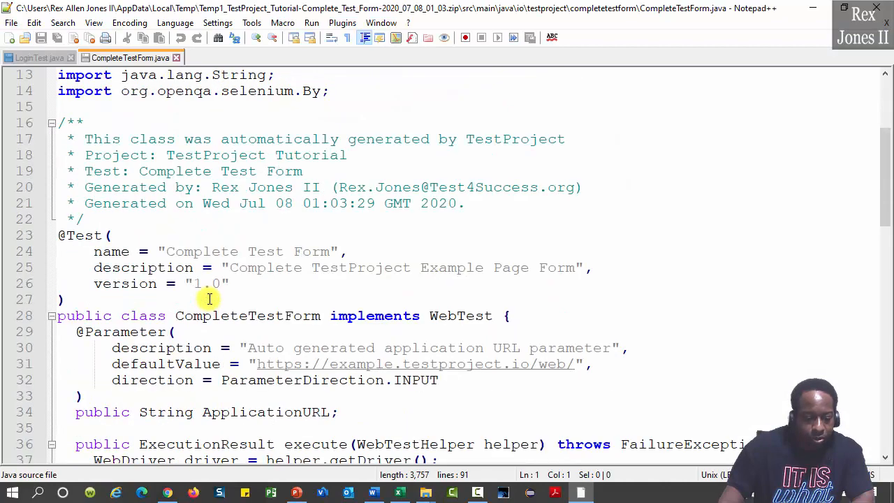
scroll(210, 299, "down", 2)
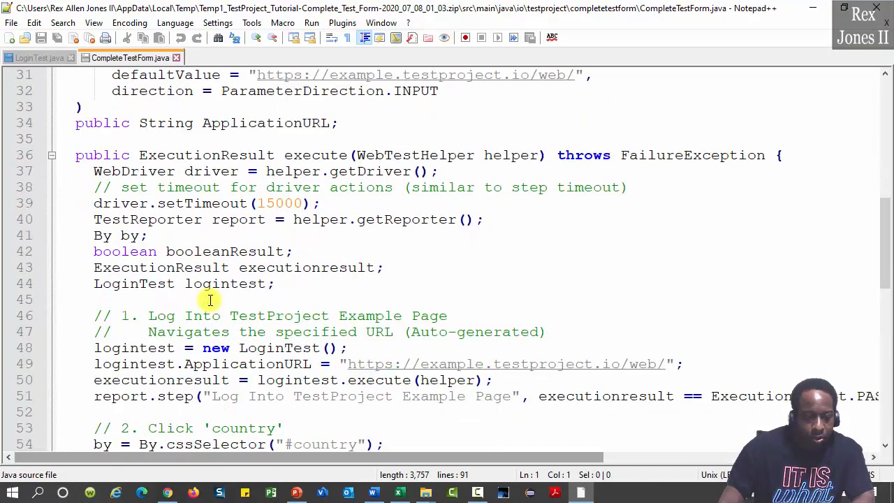
scroll(209, 299, "down", 1)
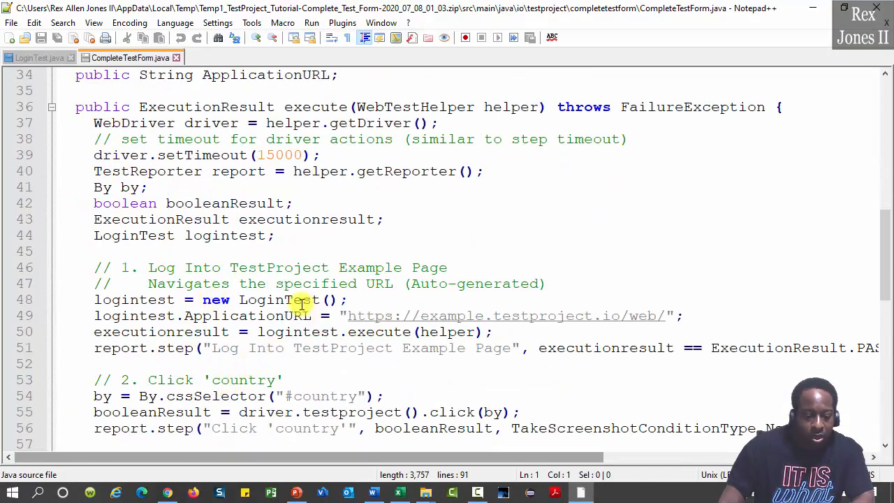
left_click_drag(329, 267, 139, 267)
Scroll through steps 2–8 that fill in and save the form
scroll(268, 337, "down", 1)
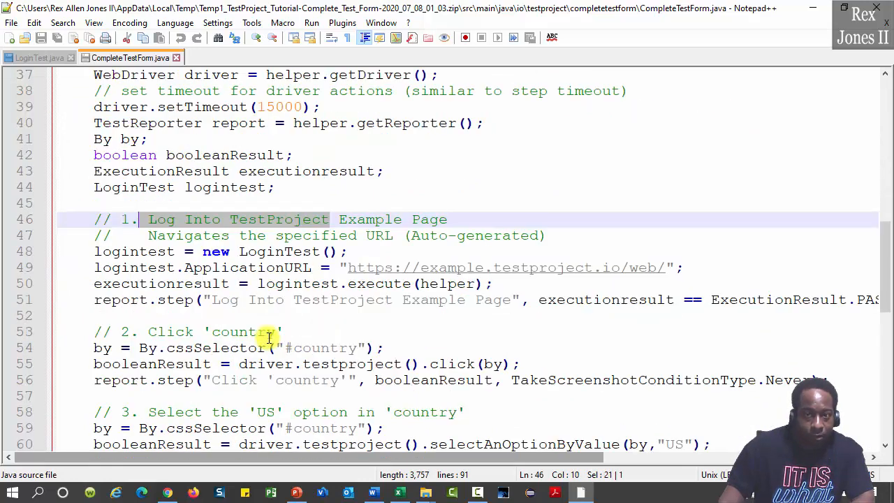
scroll(268, 338, "down", 1)
scroll(290, 326, "down", 4)
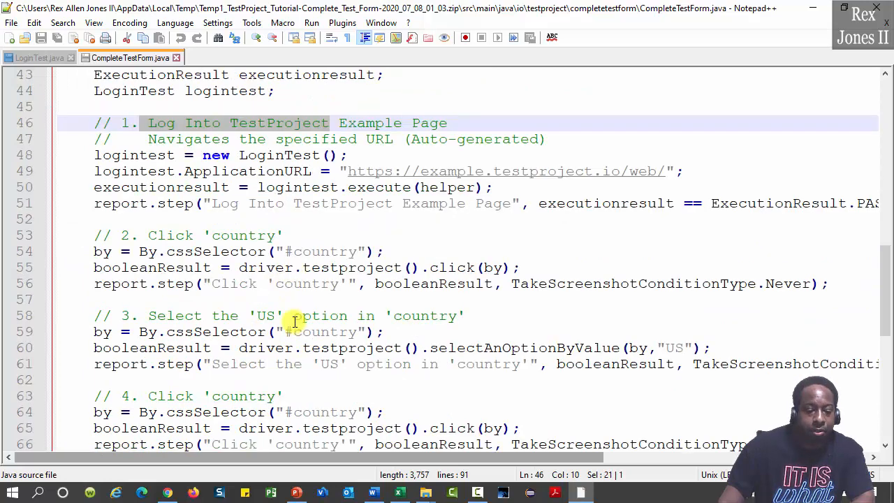
scroll(300, 321, "down", 3)
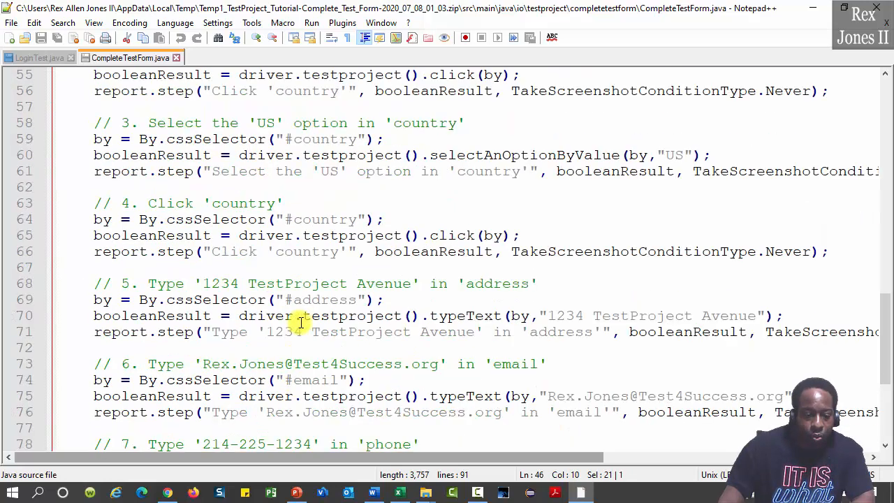
scroll(306, 317, "down", 1)
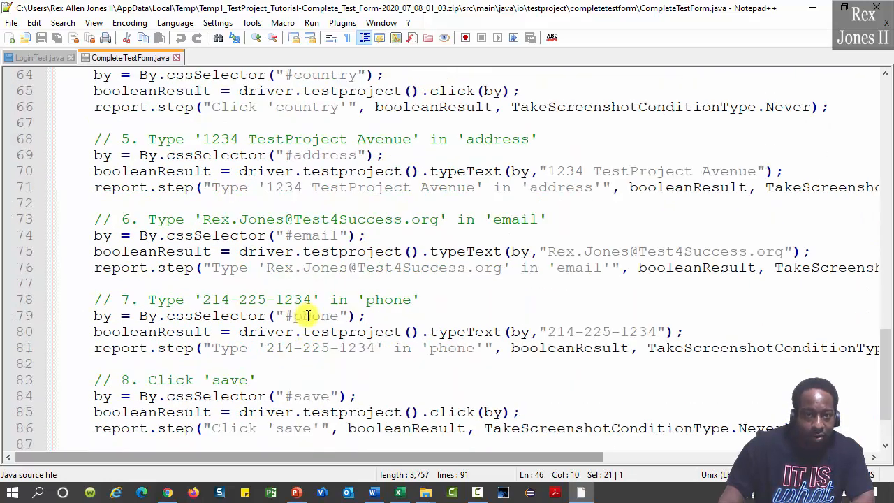
scroll(315, 301, "down", 1)
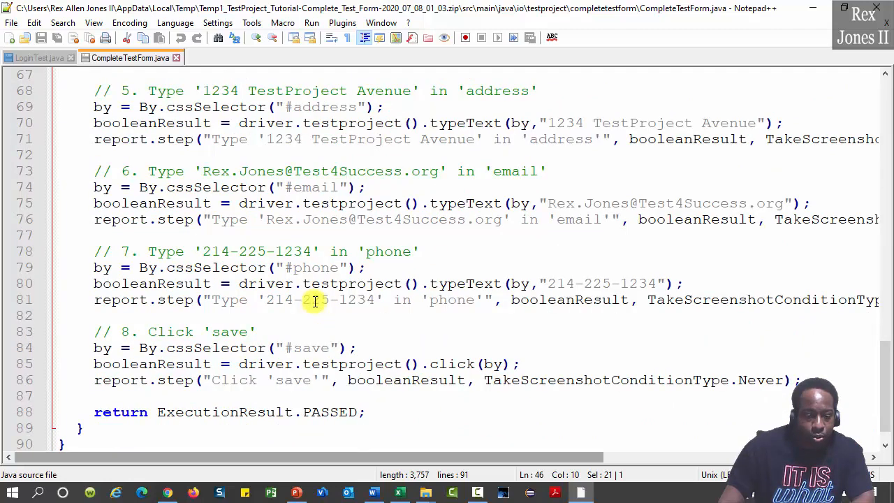
scroll(318, 300, "up", 2)
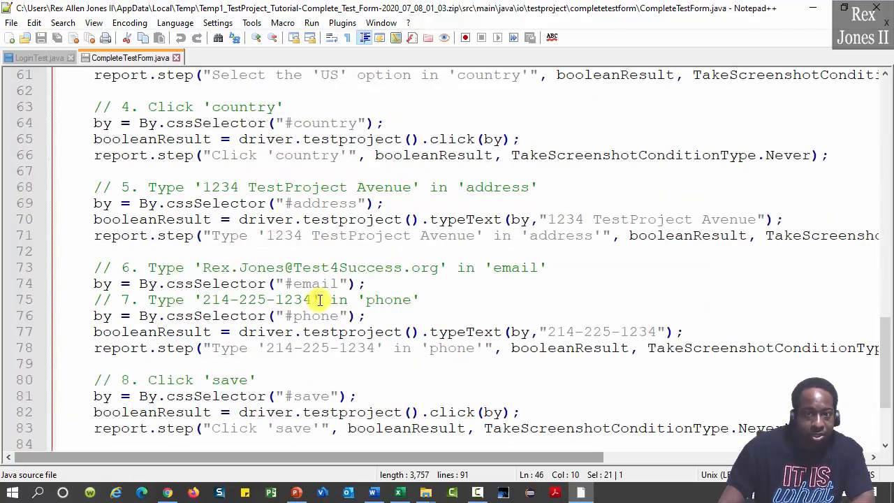